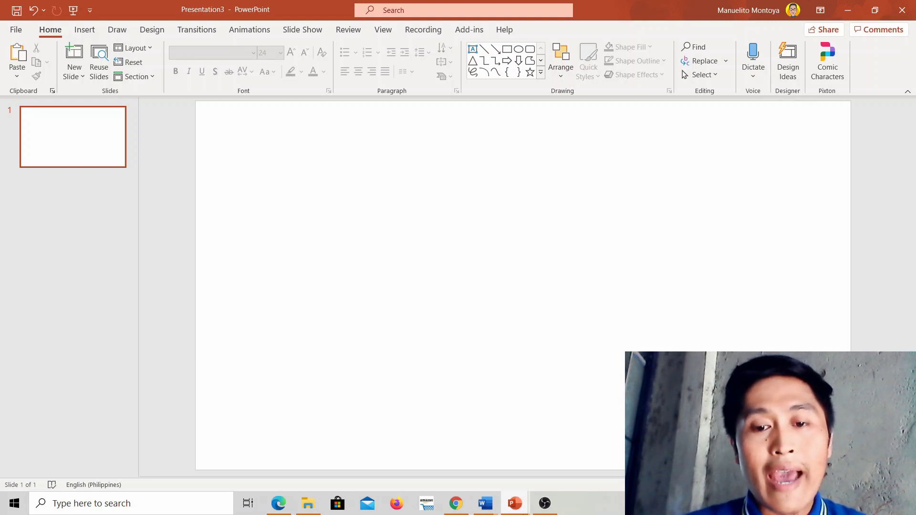
# - Glance at the logo samples presentation, then switch back to the blank Presentation3 window
pyautogui.moveTo(514, 503)
pyautogui.click(456, 464)
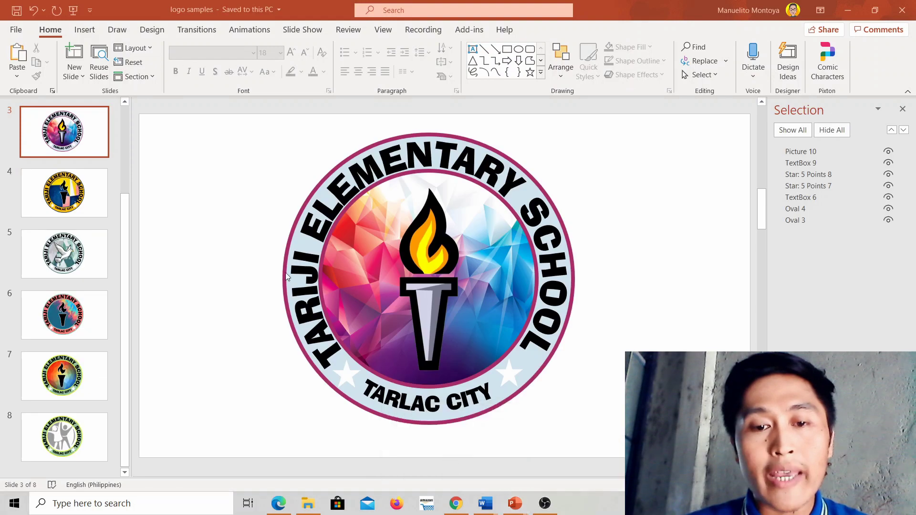
pyautogui.moveTo(126, 226); pyautogui.dragTo(127, 146)
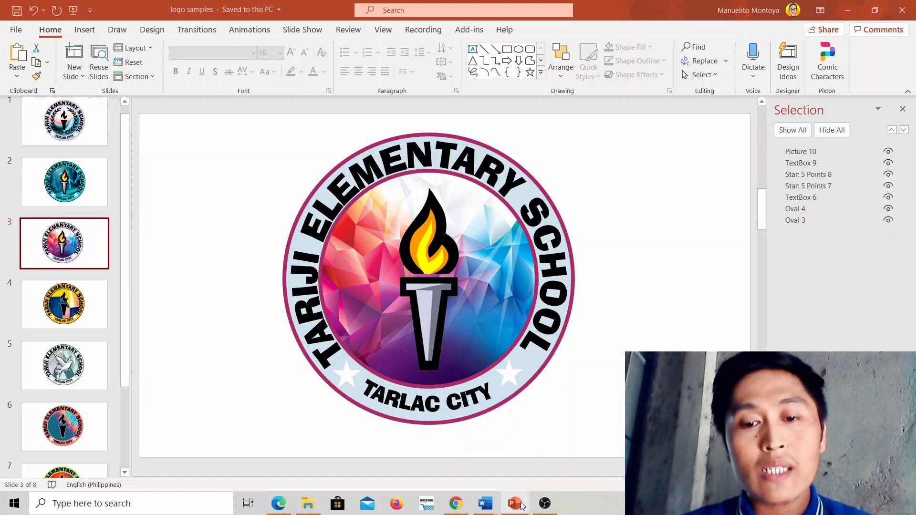
pyautogui.moveTo(521, 505)
pyautogui.click(588, 454)
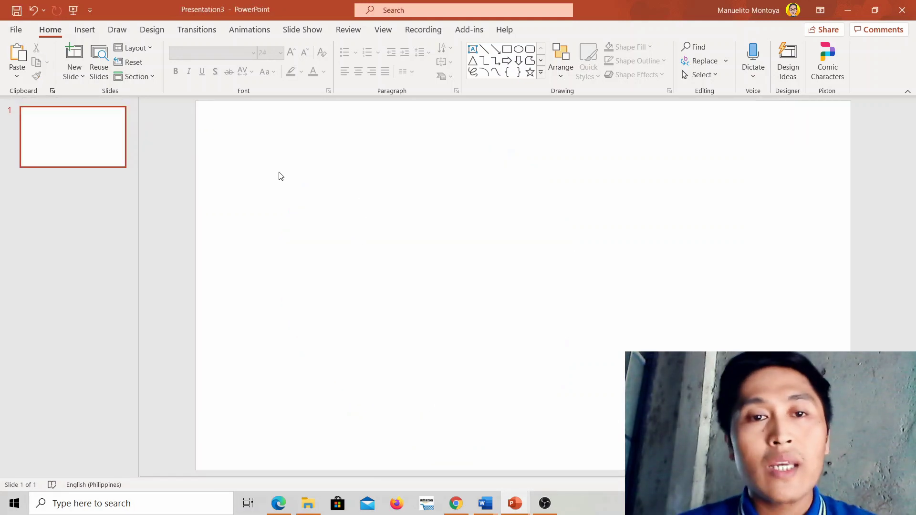
# - Draw an oval circle on the slide and move it to the right
pyautogui.click(89, 31)
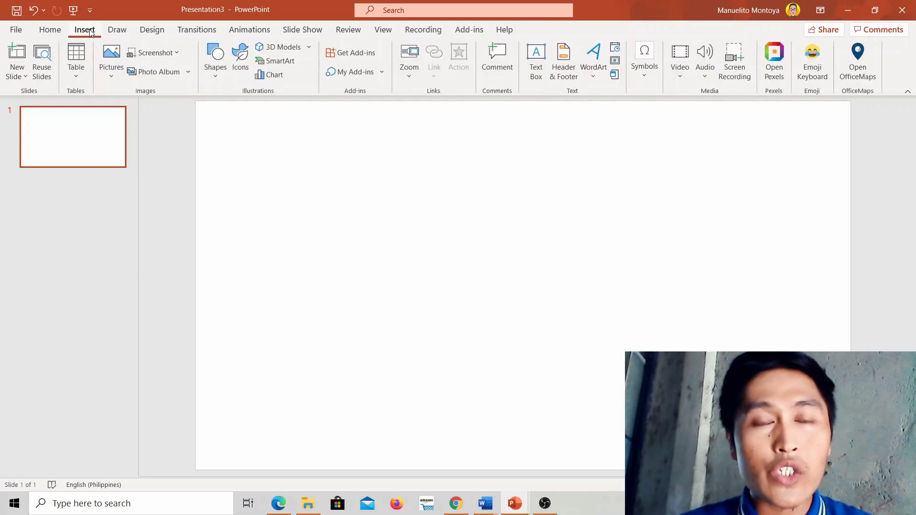
pyautogui.click(222, 73)
pyautogui.click(256, 108)
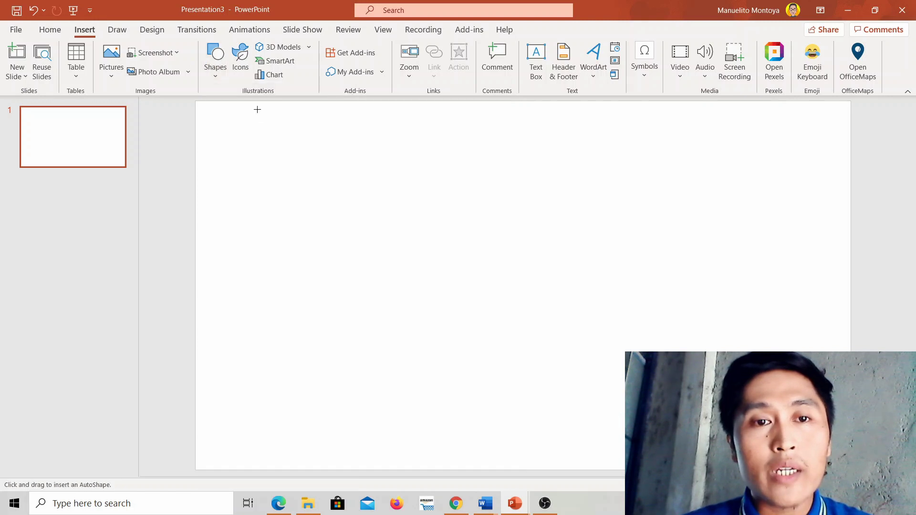
pyautogui.moveTo(320, 143); pyautogui.dragTo(556, 375)
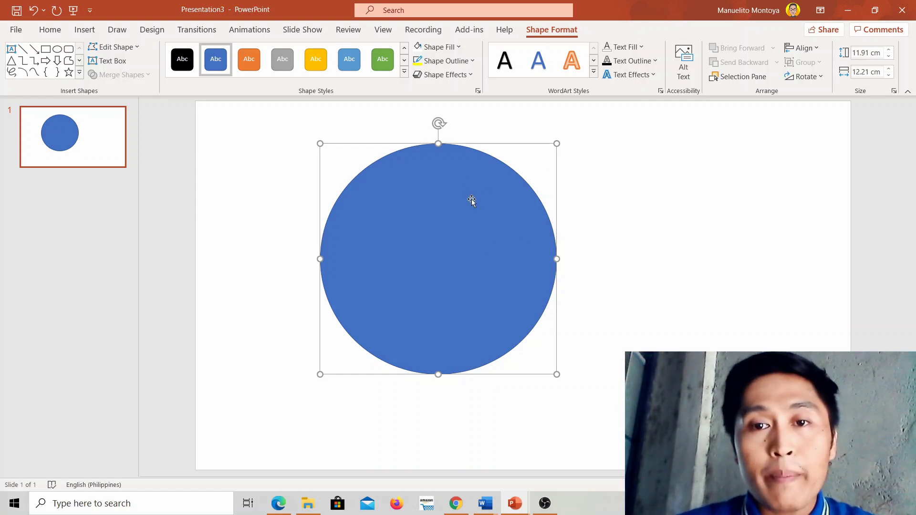
pyautogui.moveTo(473, 195); pyautogui.dragTo(527, 201)
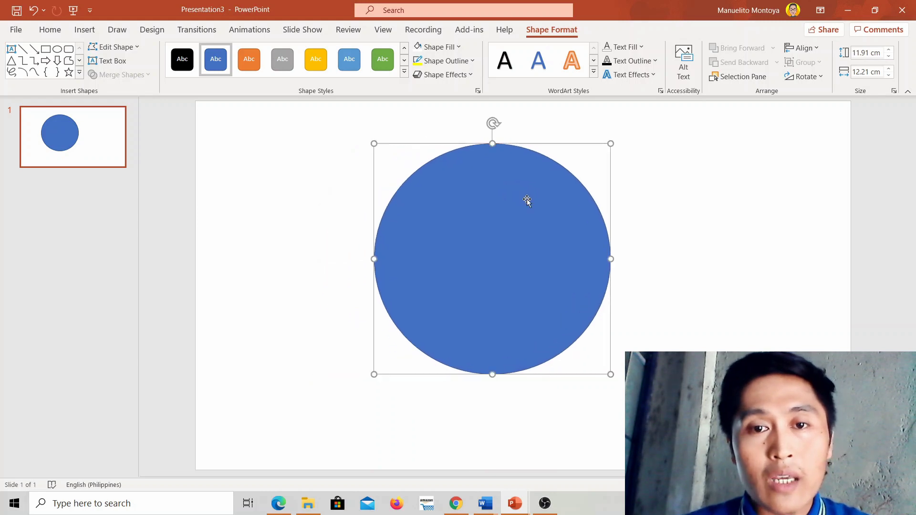
# - Size the circle to 16 cm by 16 cm and centre it on the slide
pyautogui.click(863, 53)
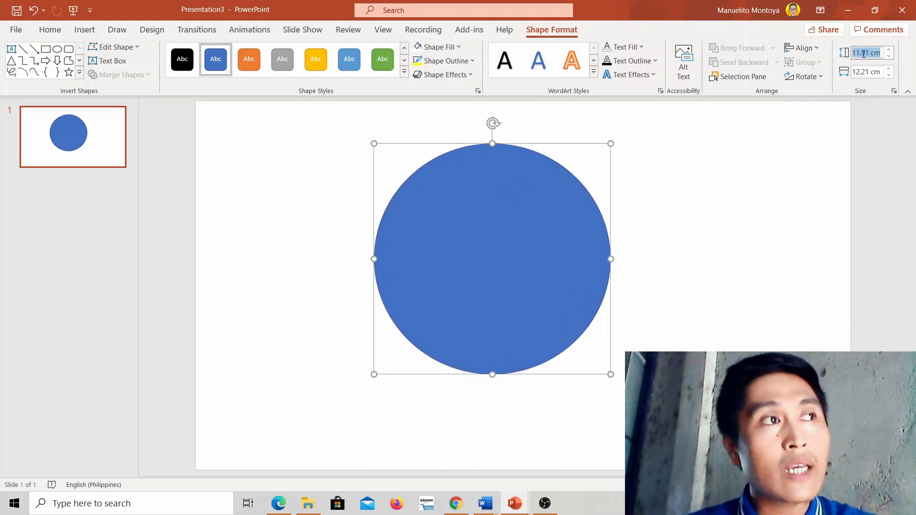
pyautogui.write('16')
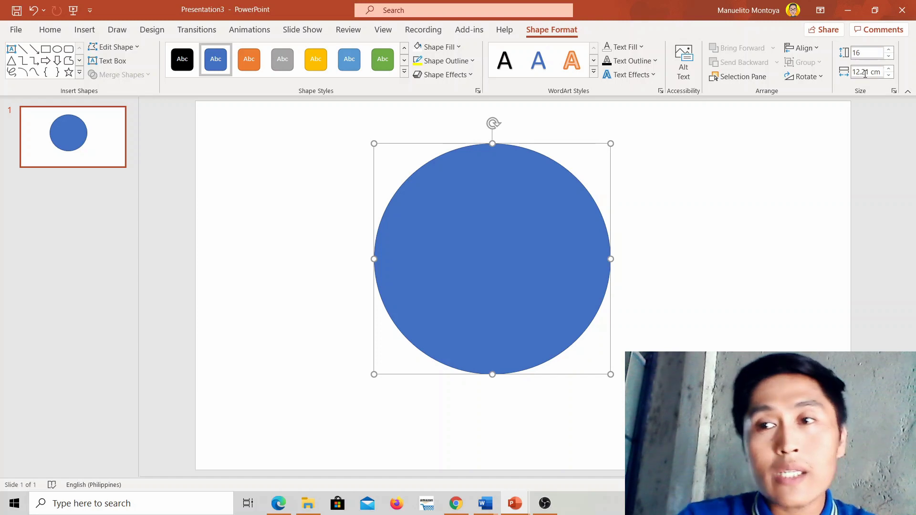
pyautogui.click(864, 73)
pyautogui.write('16')
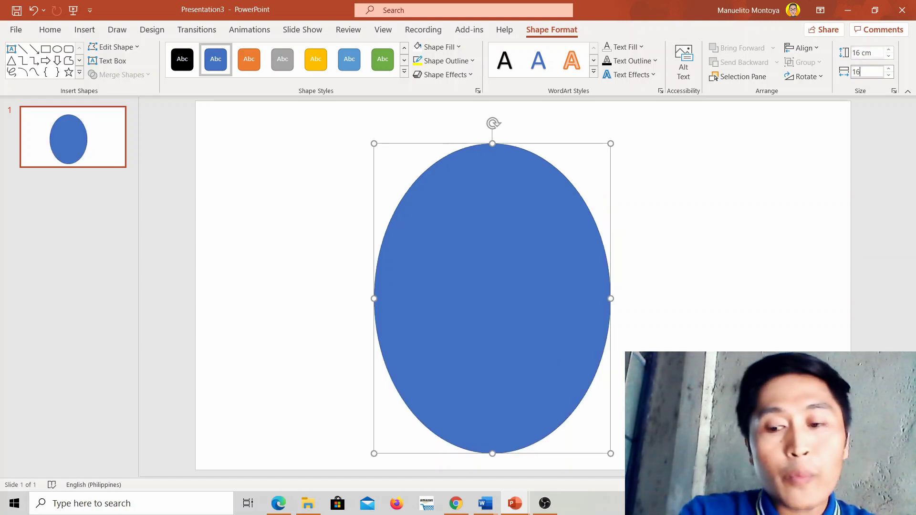
pyautogui.press('Return')
pyautogui.moveTo(577, 220); pyautogui.dragTo(556, 210)
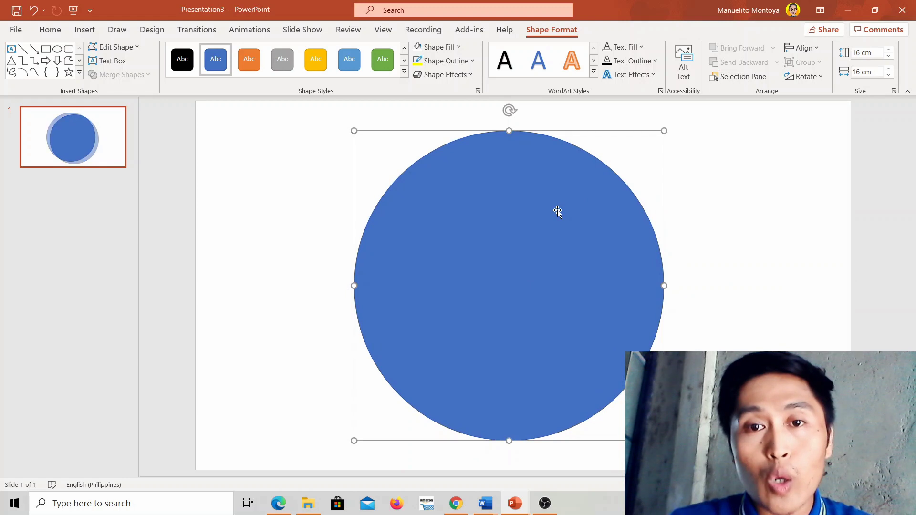
# - Give the circle a 6 pt outline and nudge it back to the centre
pyautogui.click(462, 62)
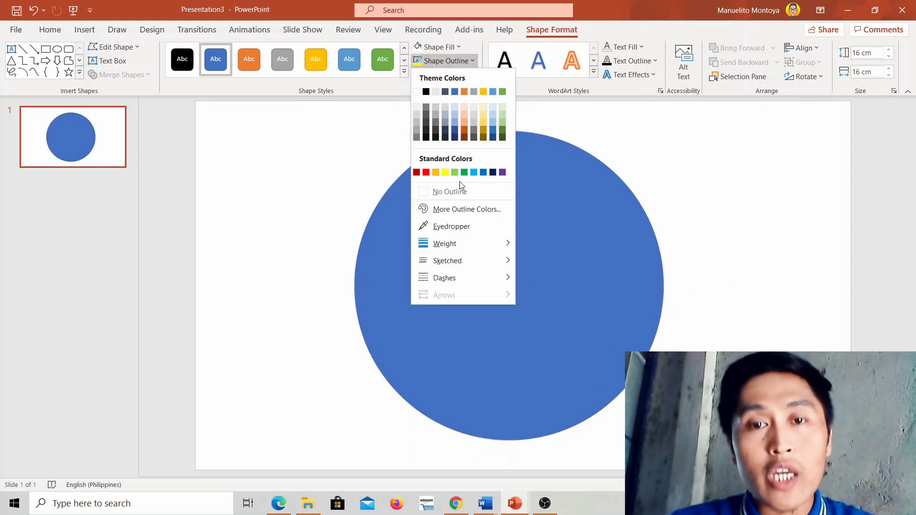
pyautogui.moveTo(468, 242)
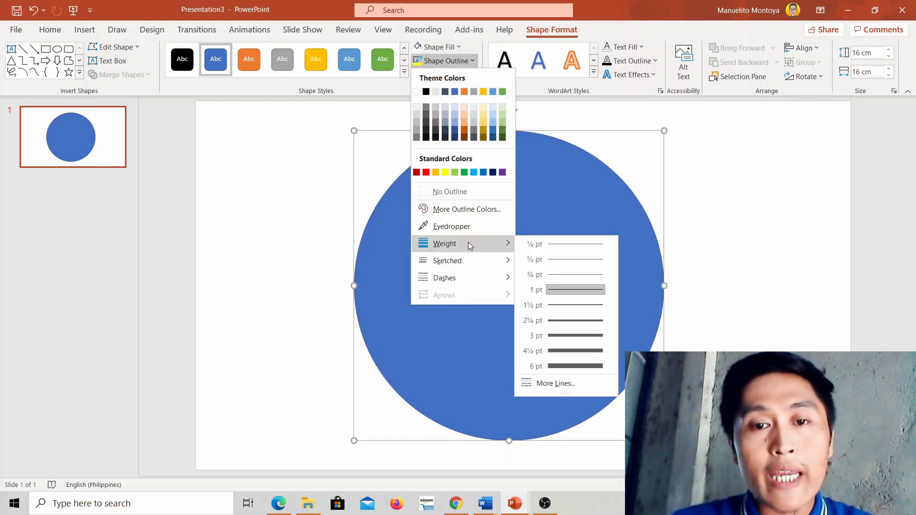
pyautogui.click(580, 371)
pyautogui.moveTo(564, 286)
pyautogui.mouseDown()
pyautogui.moveTo(512, 276)
pyautogui.moveTo(566, 275)
pyautogui.moveTo(556, 279)
pyautogui.mouseUp()
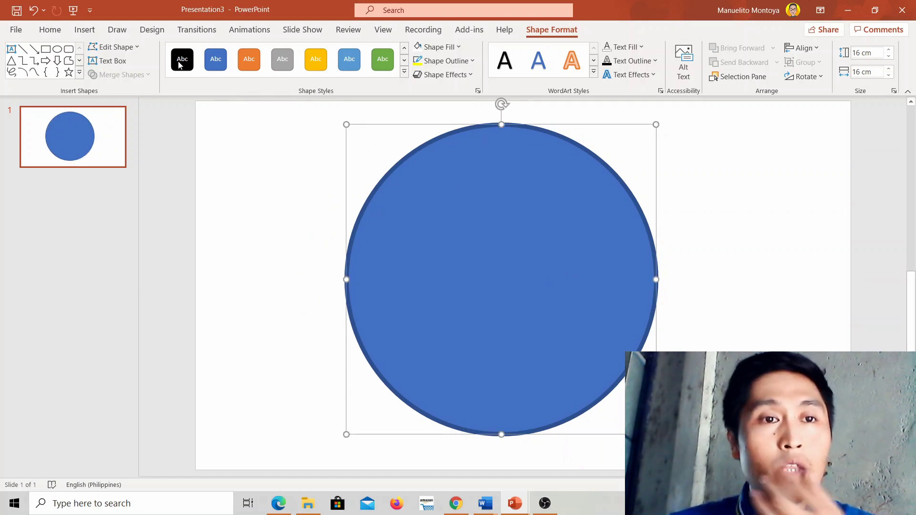
pyautogui.click(85, 30)
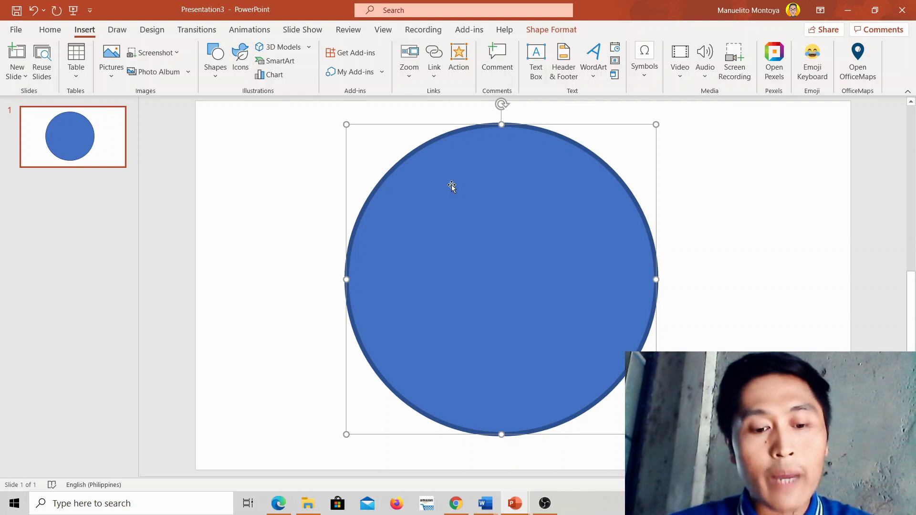
# - Duplicate the outlined circle, resize the copy to 12 cm by 12 cm, and centre it inside
pyautogui.hotkey('ctrl', 'd')
pyautogui.moveTo(546, 209); pyautogui.dragTo(543, 201)
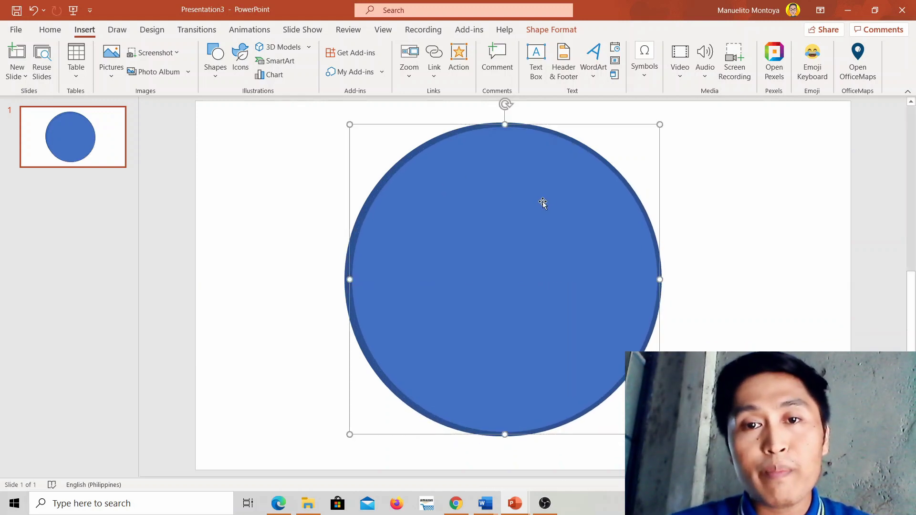
pyautogui.click(553, 31)
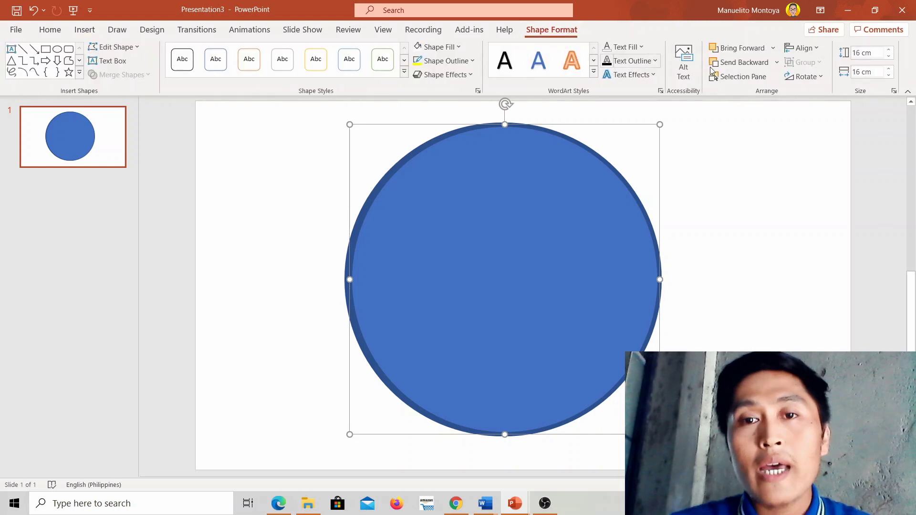
pyautogui.click(858, 56)
pyautogui.write('13')
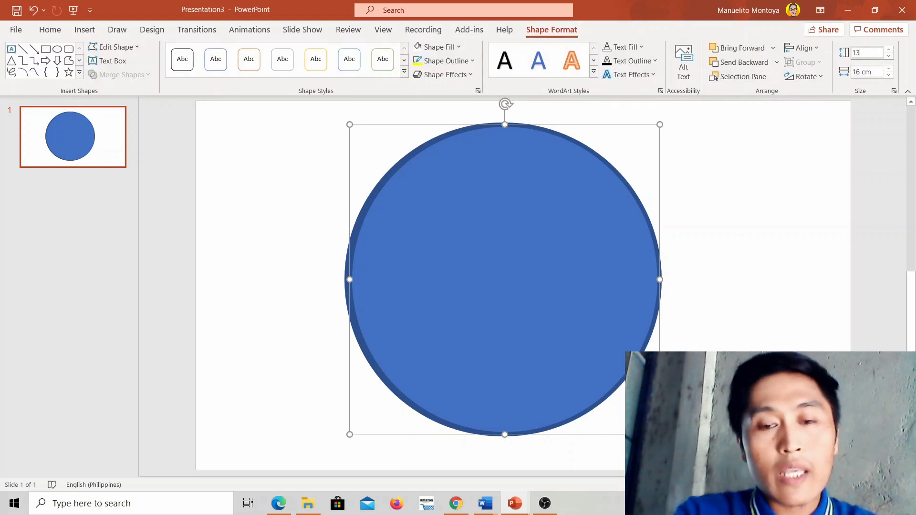
pyautogui.press('BackSpace')
pyautogui.write('2')
pyautogui.click(858, 71)
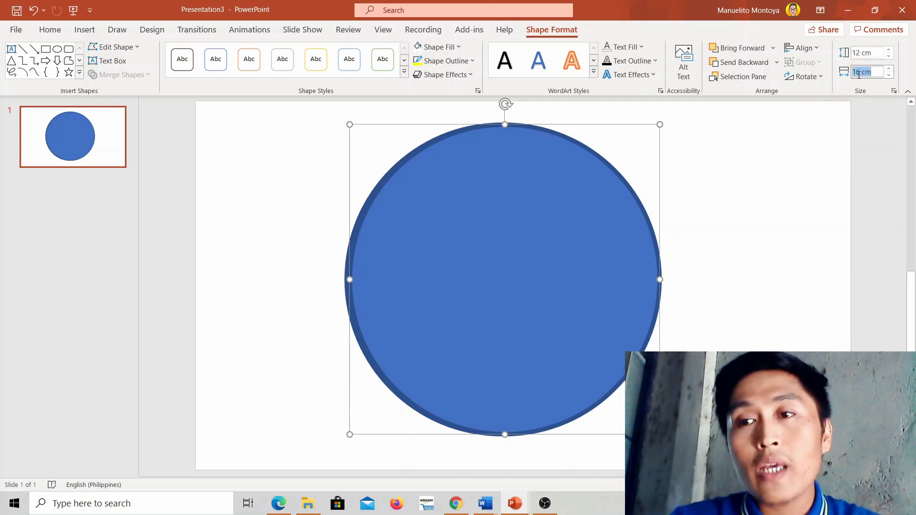
pyautogui.press('BackSpace')
pyautogui.write('12')
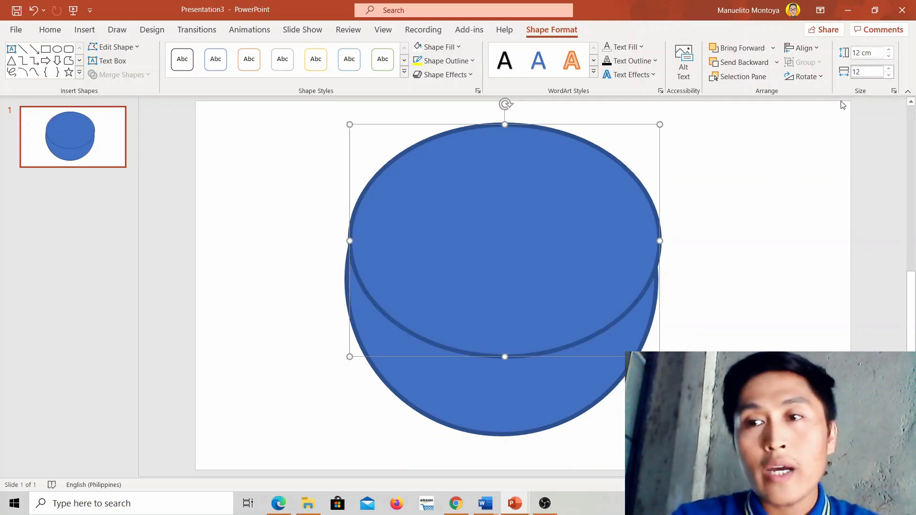
pyautogui.click(777, 217)
pyautogui.moveTo(483, 228); pyautogui.dragTo(515, 266)
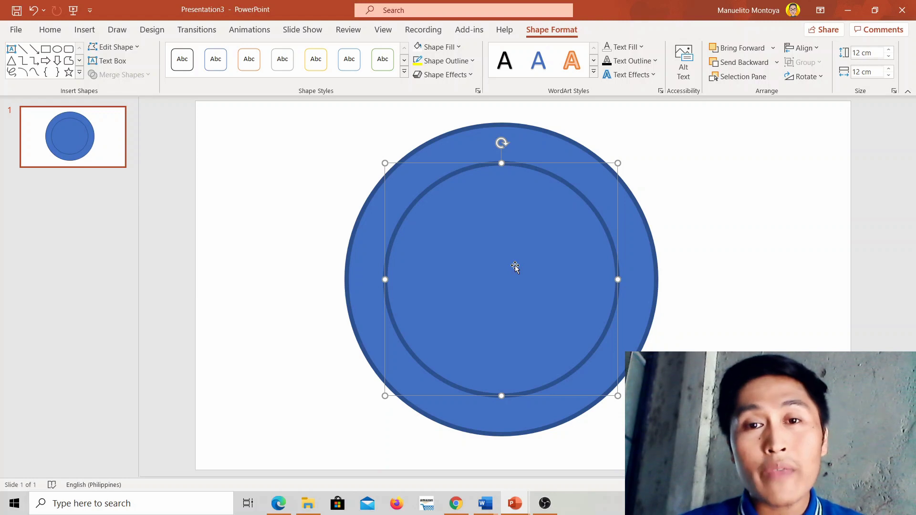
pyautogui.click(671, 186)
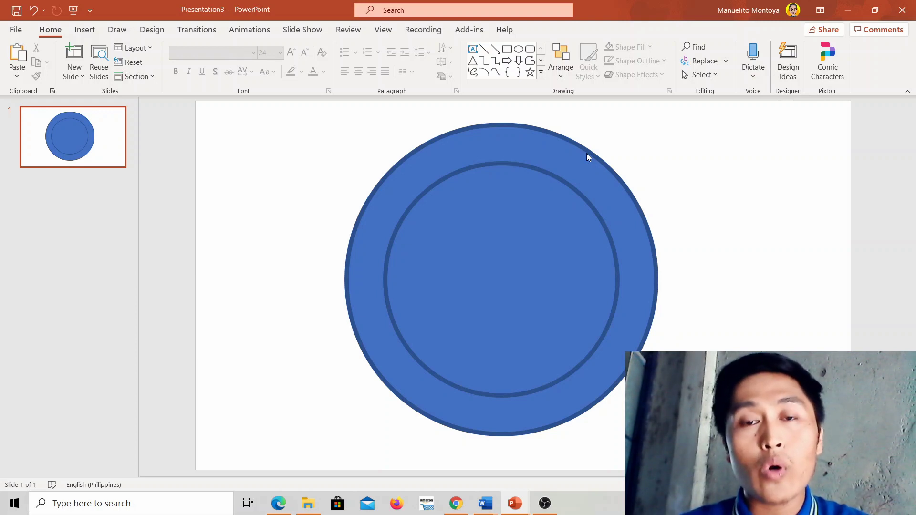
# - Fill the inner circle with the Picture1 image from the Desktop
pyautogui.click(542, 198)
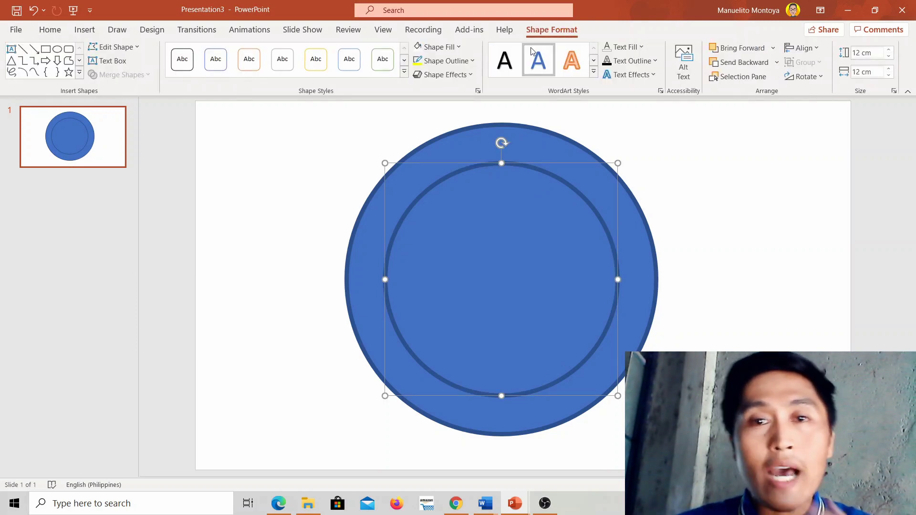
pyautogui.click(458, 47)
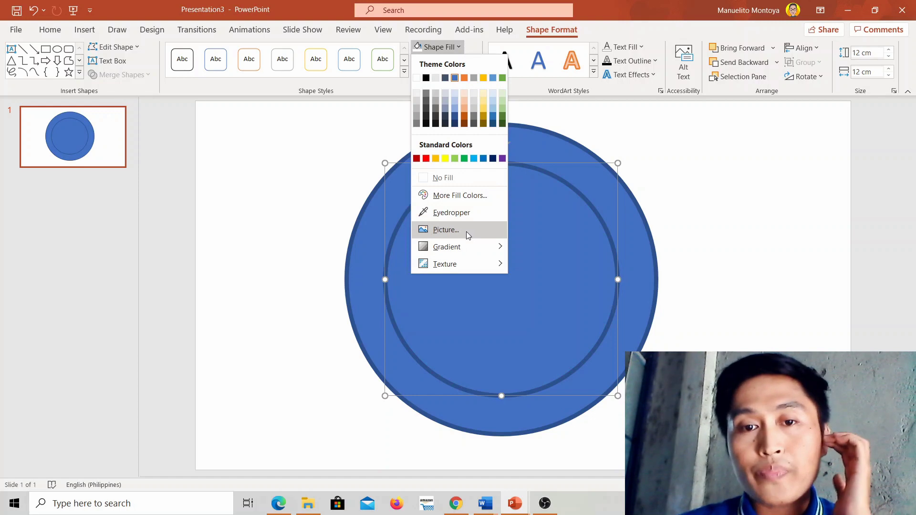
pyautogui.click(466, 232)
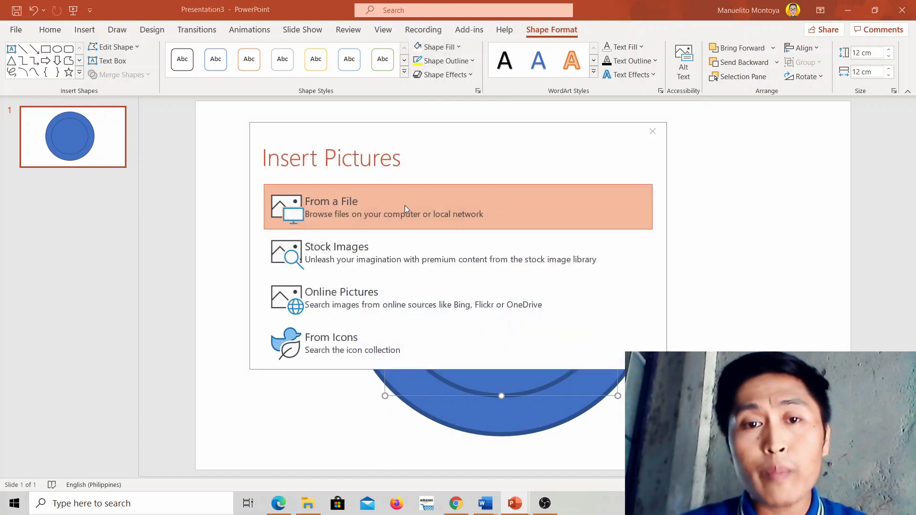
pyautogui.click(404, 205)
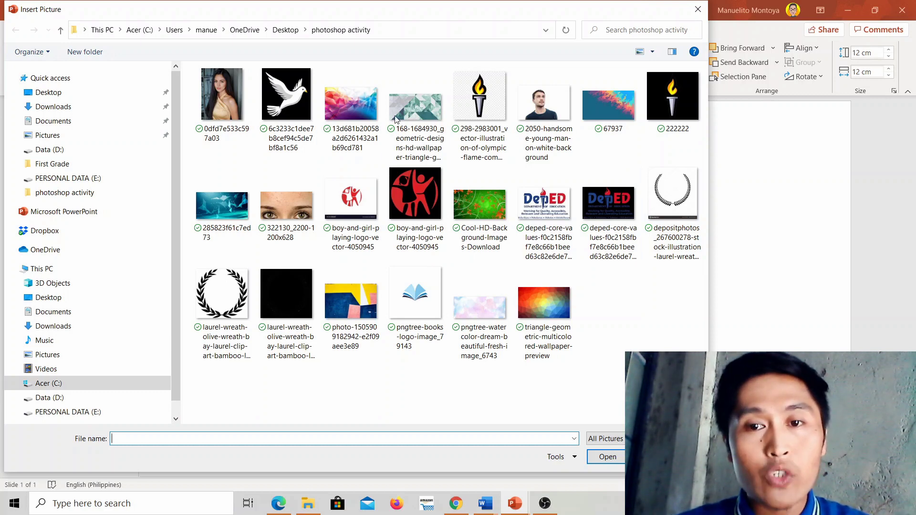
pyautogui.click(68, 97)
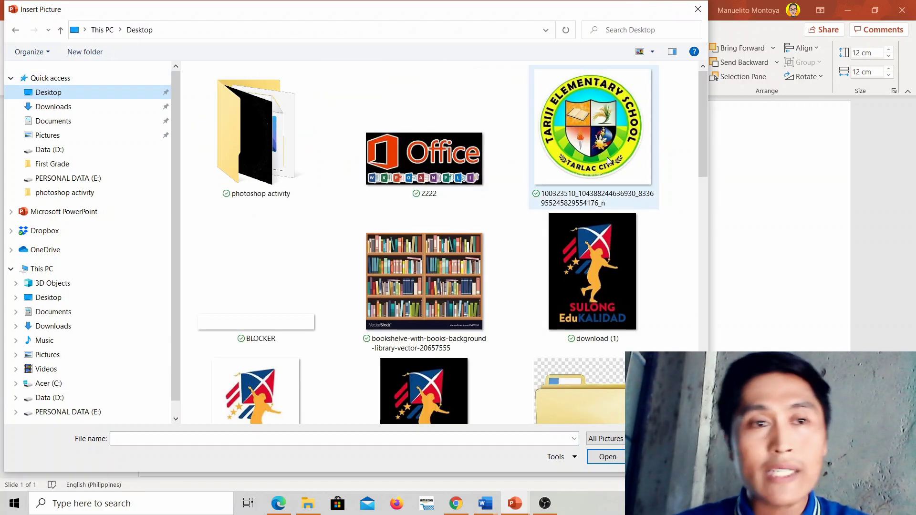
pyautogui.moveTo(707, 120); pyautogui.dragTo(728, 324)
pyautogui.click(625, 188)
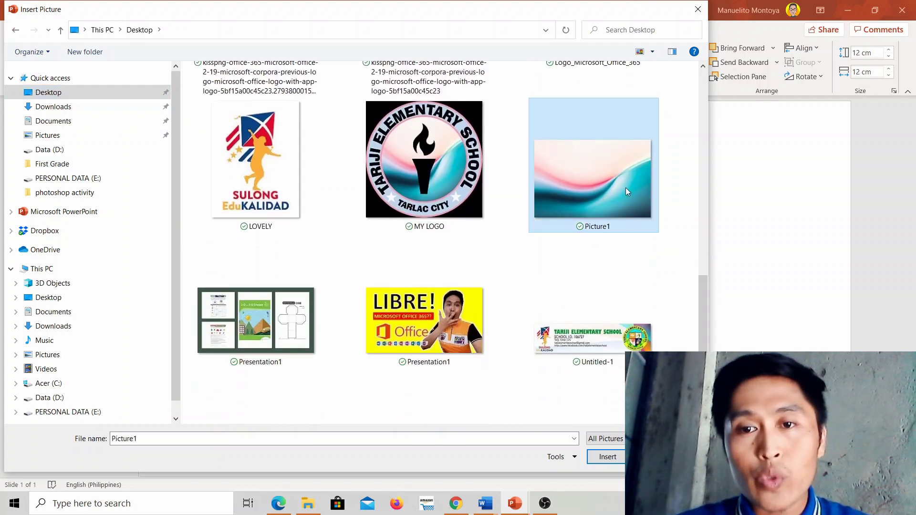
pyautogui.click(608, 457)
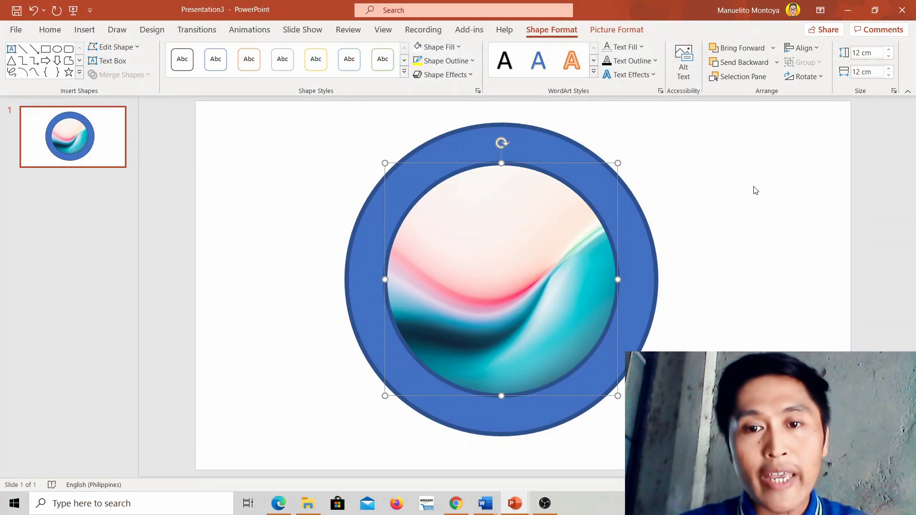
pyautogui.click(754, 190)
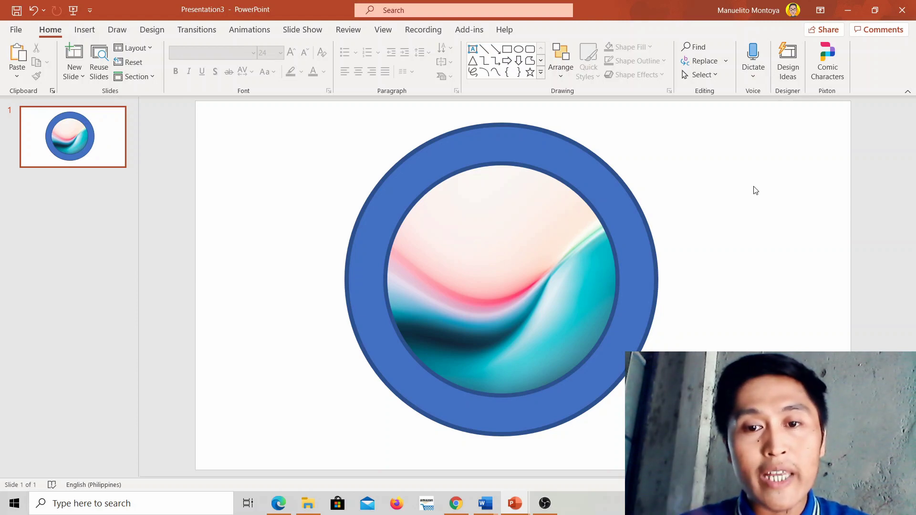
# - Use the eyedropper to set the inner circle's outline to the picture's lighter teal
pyautogui.click(552, 175)
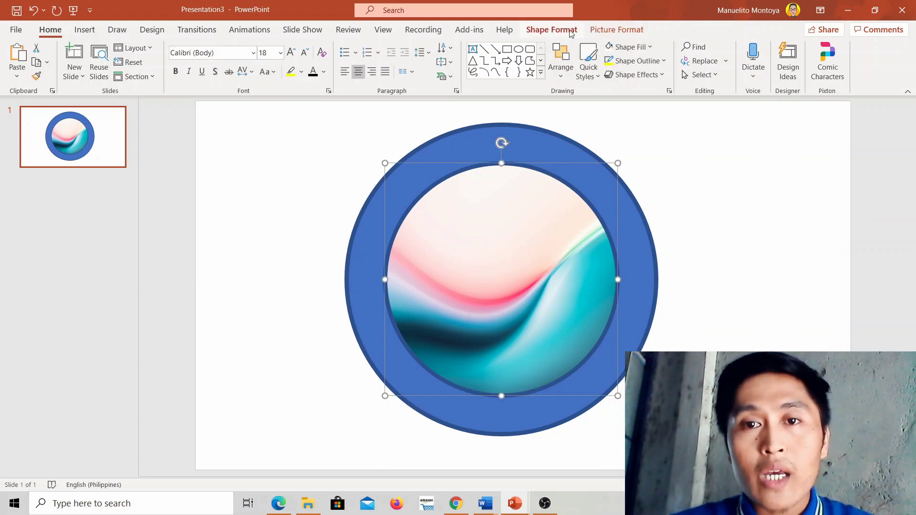
pyautogui.click(551, 30)
pyautogui.click(465, 61)
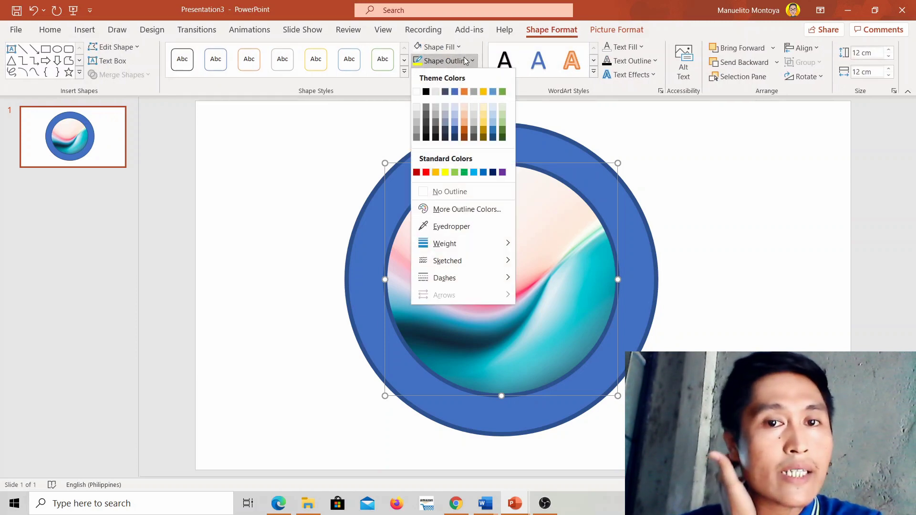
pyautogui.click(451, 226)
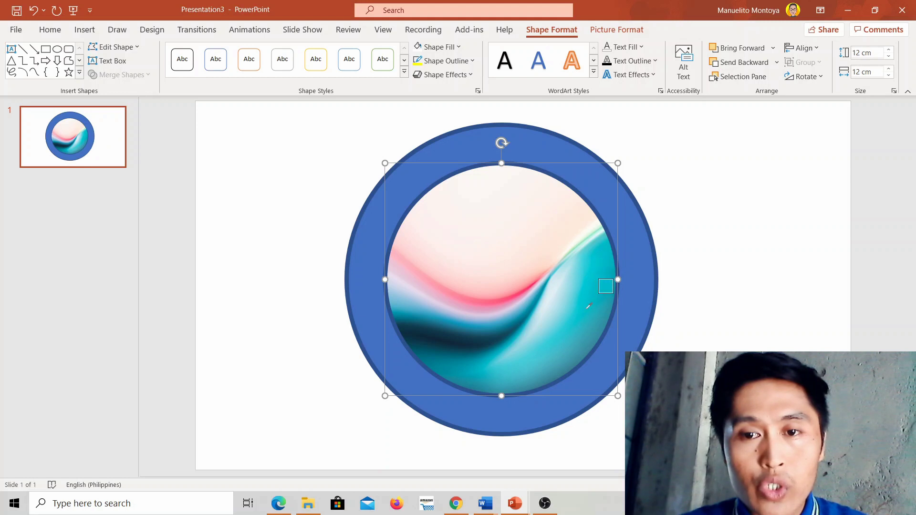
pyautogui.click(463, 340)
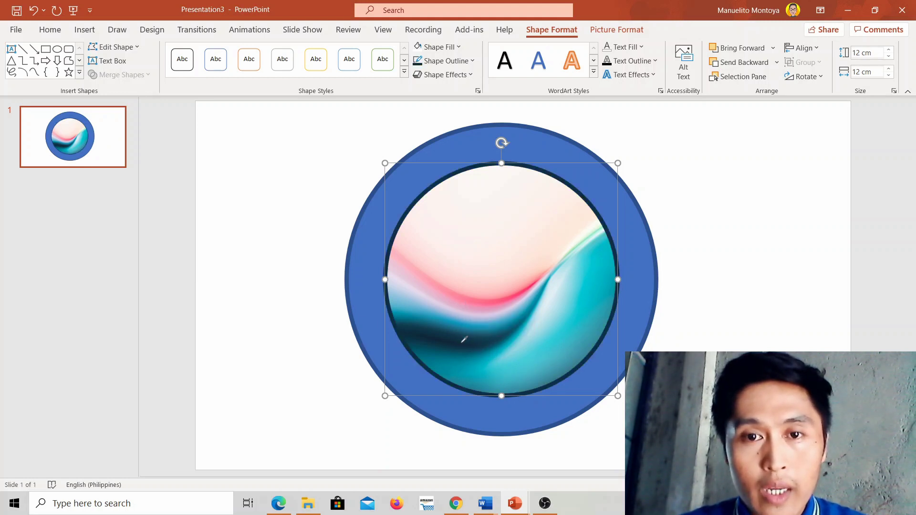
pyautogui.click(462, 61)
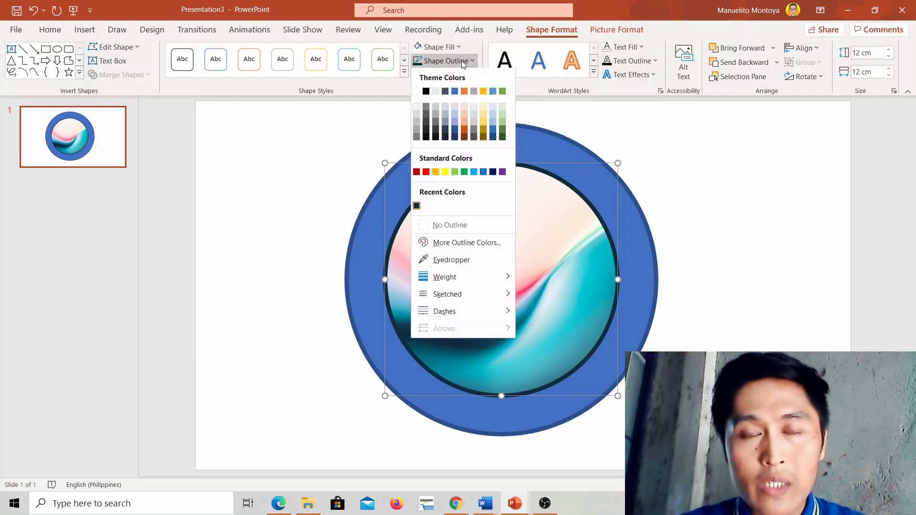
pyautogui.click(465, 265)
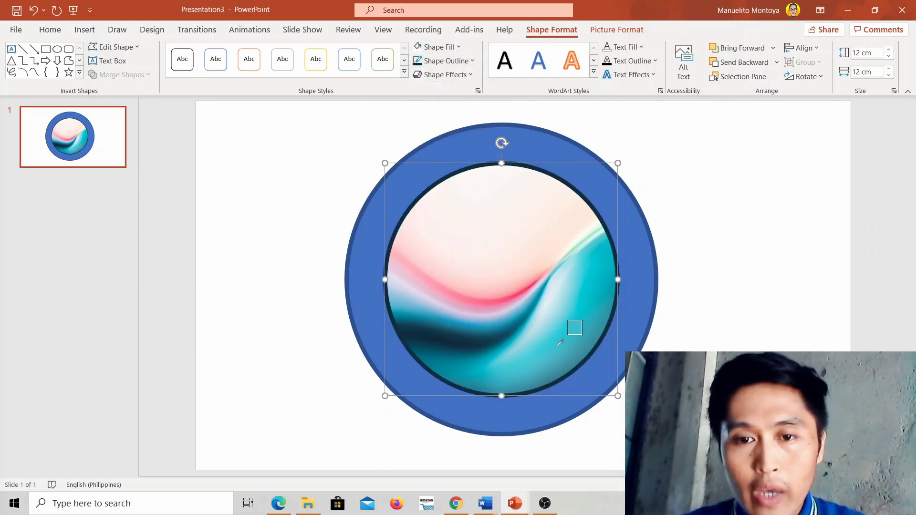
pyautogui.click(452, 318)
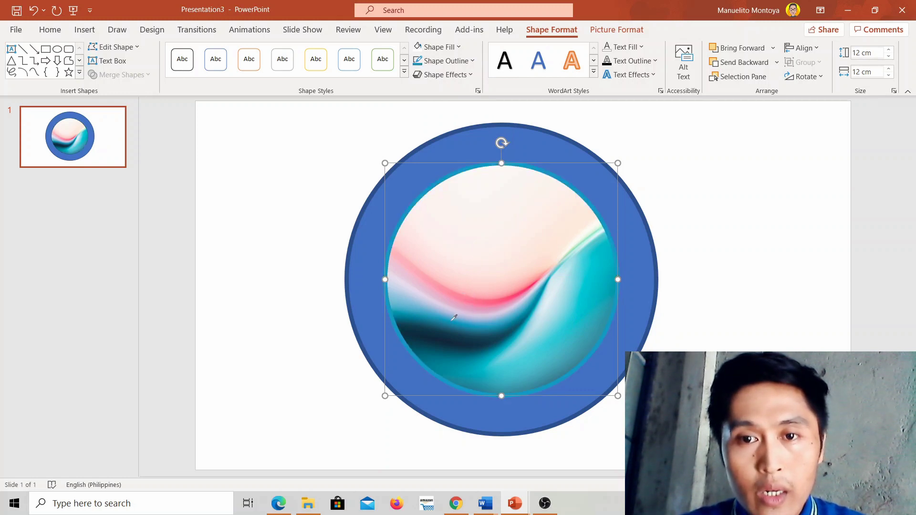
pyautogui.click(720, 237)
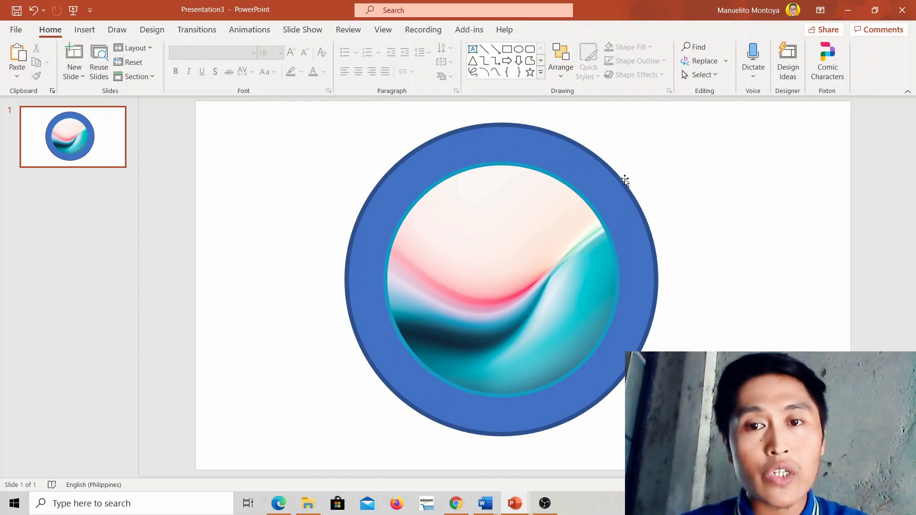
# - Apply the teal outline to the outer ring and fill it with teal sampled from the picture
pyautogui.doubleClick(557, 138)
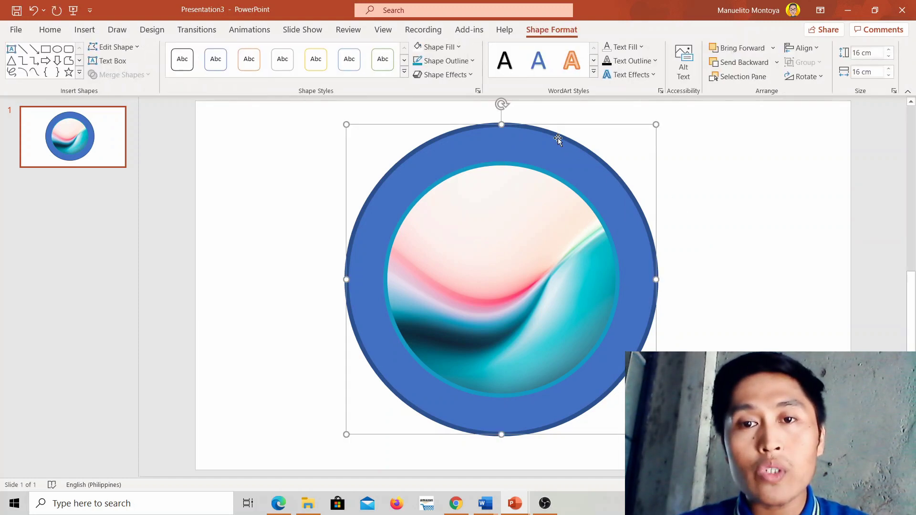
pyautogui.click(420, 67)
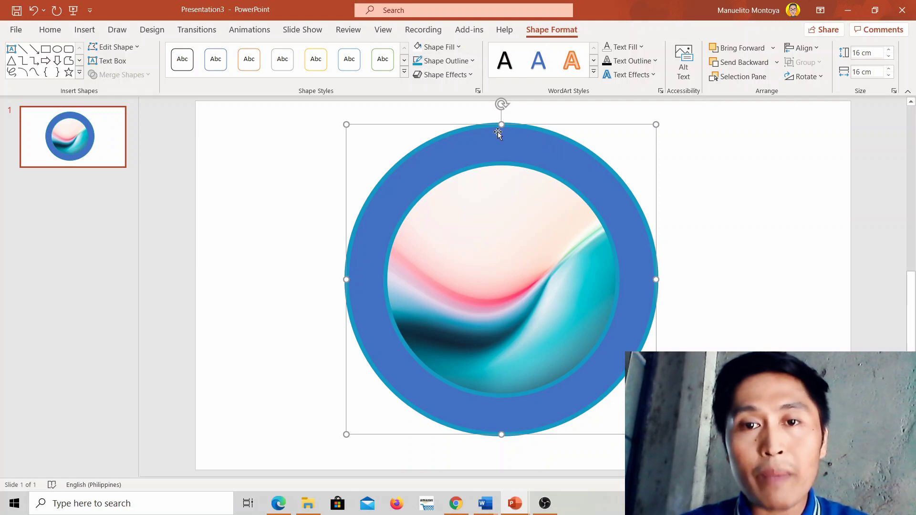
pyautogui.click(446, 49)
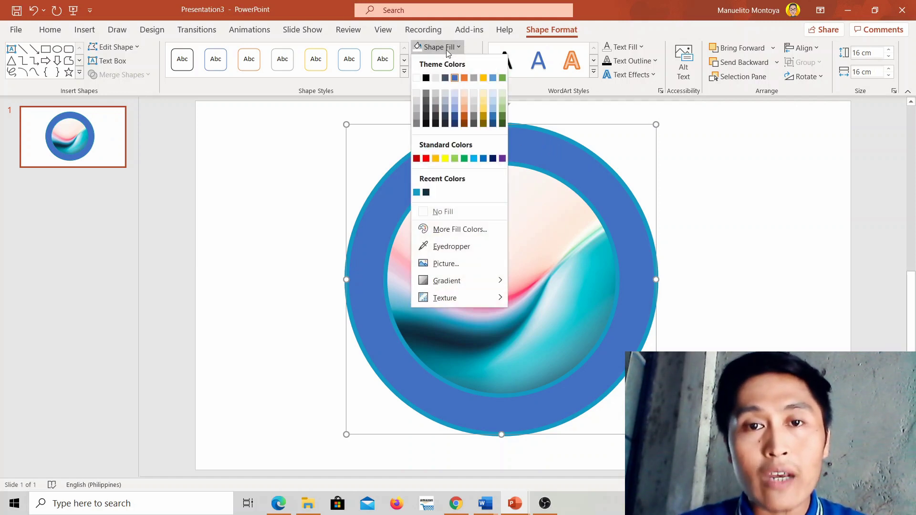
pyautogui.click(457, 247)
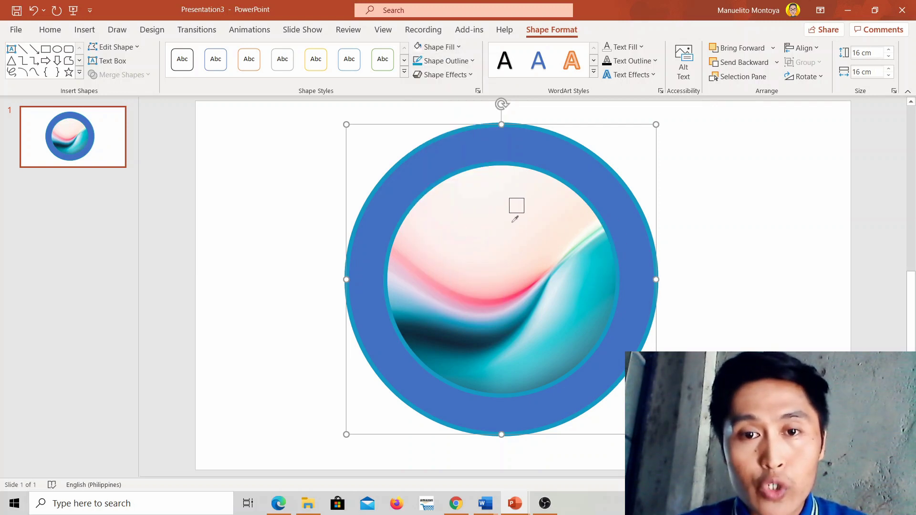
pyautogui.click(596, 256)
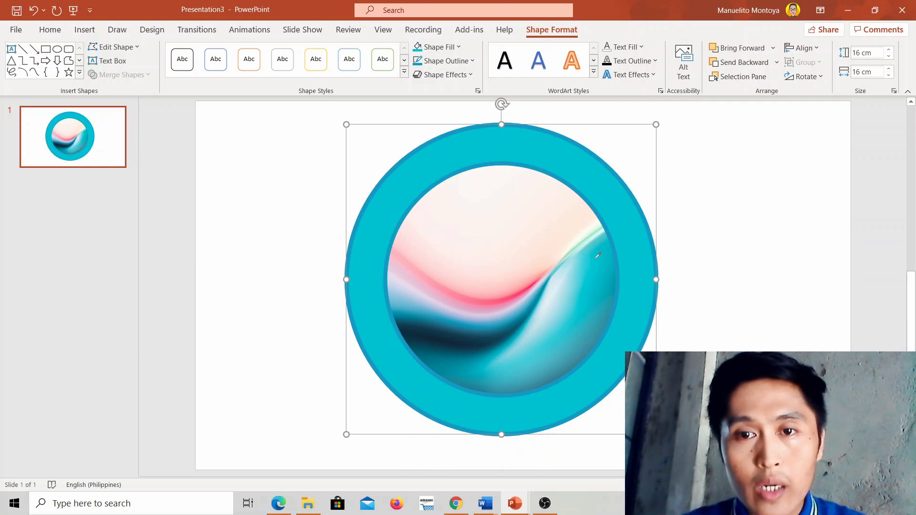
pyautogui.click(712, 213)
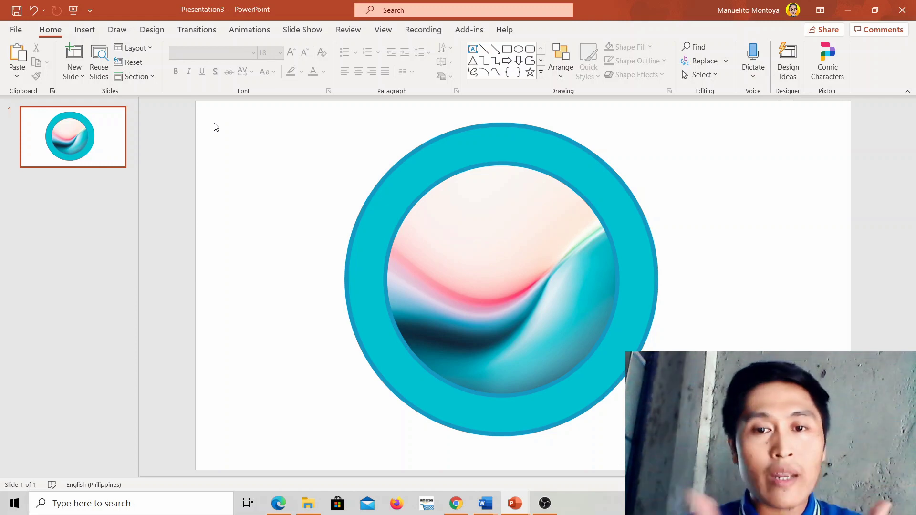
# - Add a text box across the circle reading 'TARIJI ELEMENTARY SCHOOL'
pyautogui.click(77, 33)
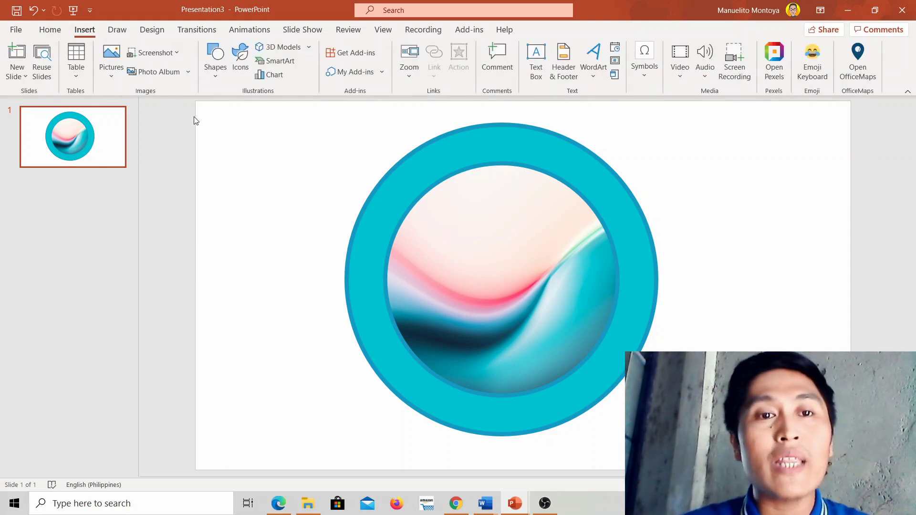
pyautogui.click(536, 76)
pyautogui.moveTo(279, 229); pyautogui.dragTo(718, 288)
pyautogui.write('TAR')
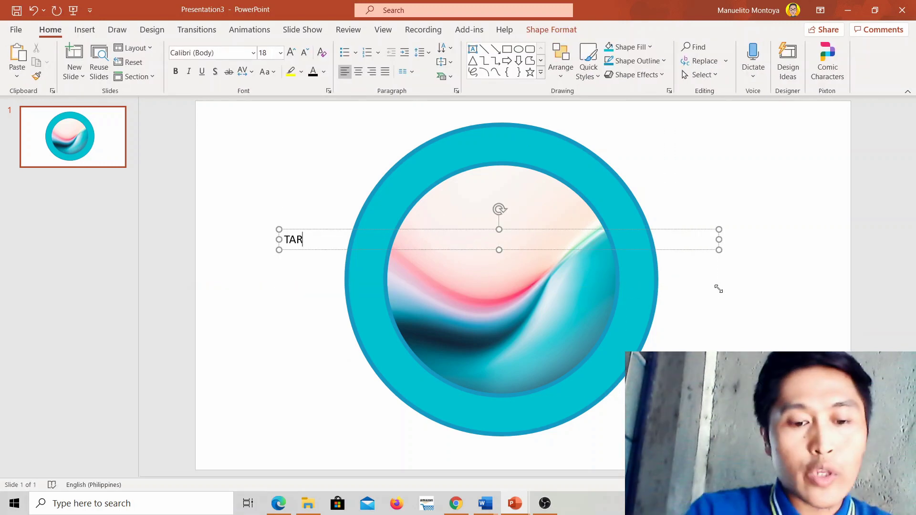
pyautogui.write('IJI ELEME')
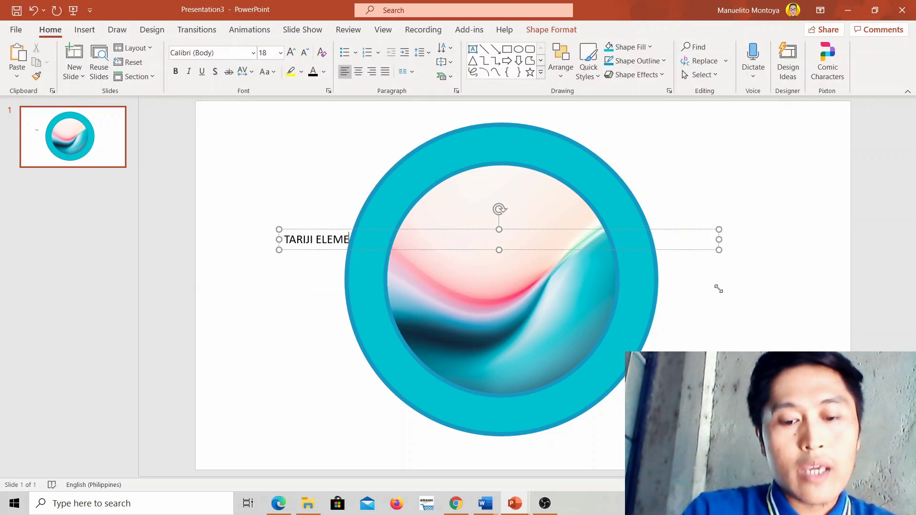
pyautogui.write('NTARY SCH')
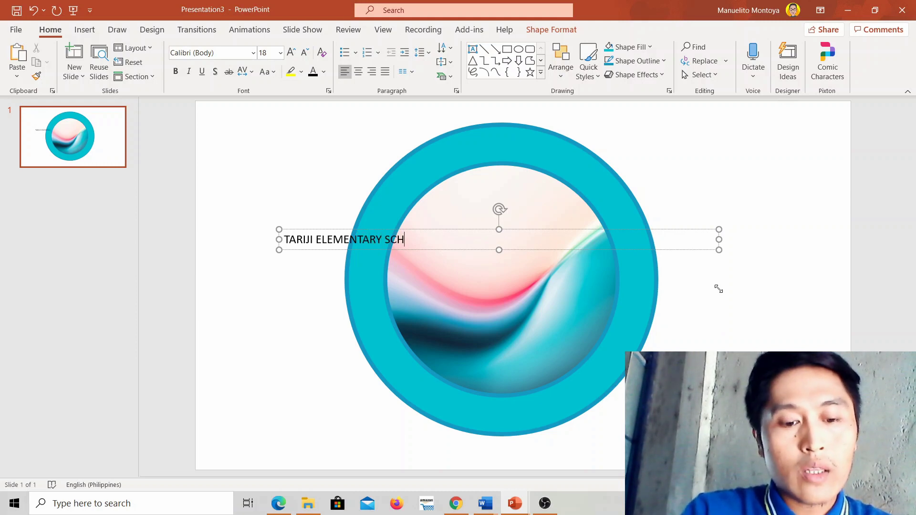
pyautogui.write('OOL')
# - Make the title centred, bold, 48 pt AdLib WGL4 BT on one line, centred over the circle
pyautogui.hotkey('ctrl', 'a')
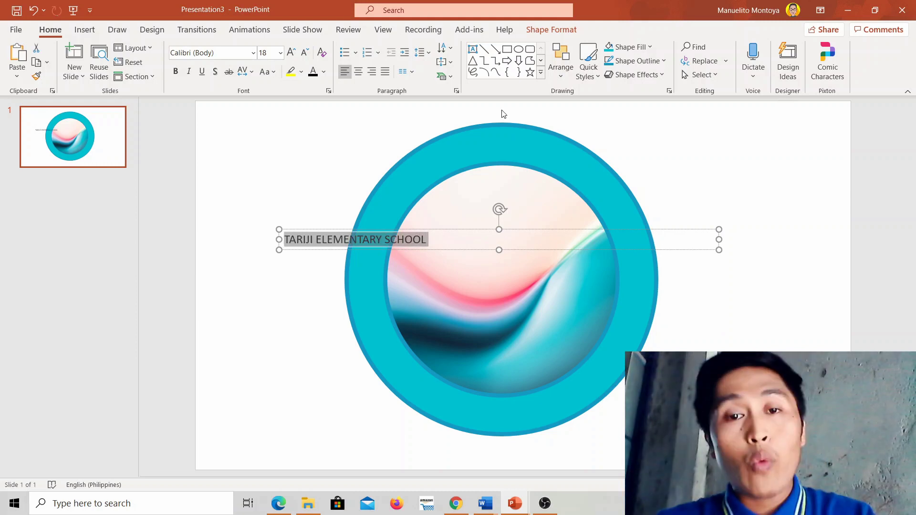
pyautogui.click(363, 71)
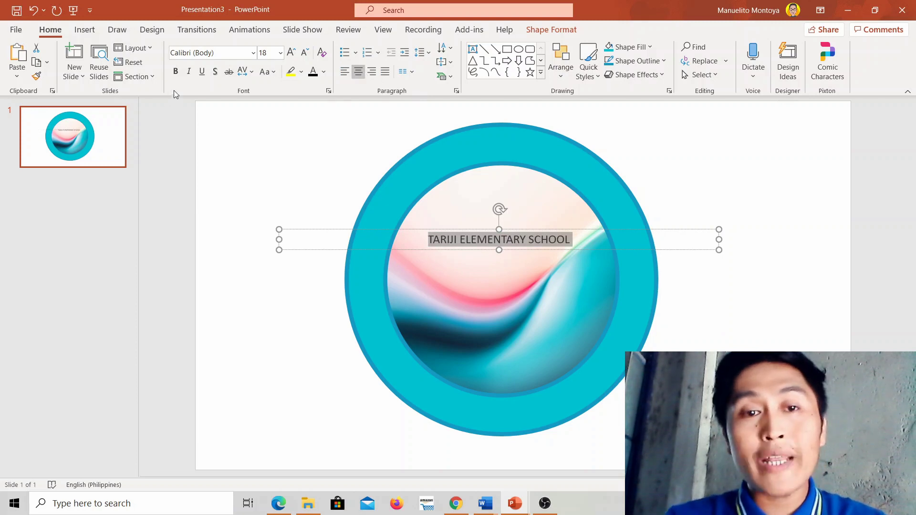
pyautogui.click(174, 74)
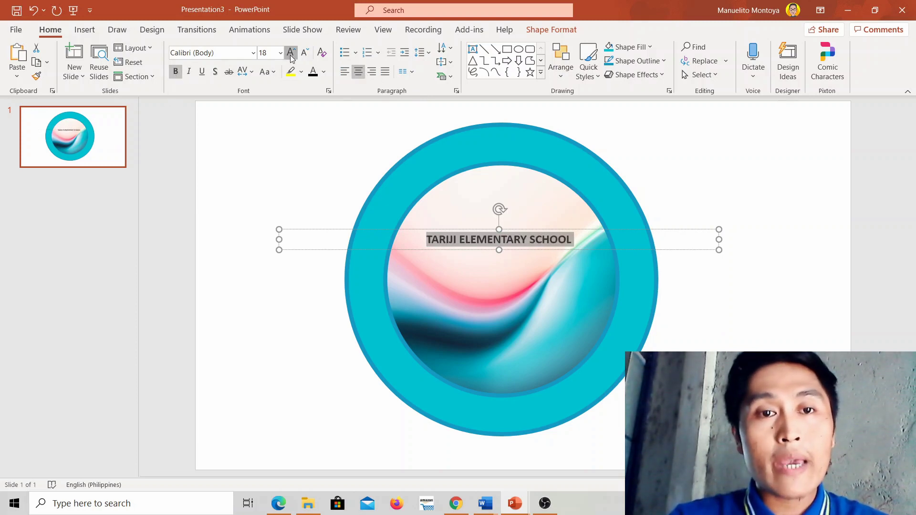
pyautogui.click(290, 56)
pyautogui.click(290, 56)
pyautogui.click(290, 55)
pyautogui.click(290, 56)
pyautogui.click(290, 55)
pyautogui.click(290, 55)
pyautogui.click(290, 55)
pyautogui.click(290, 55)
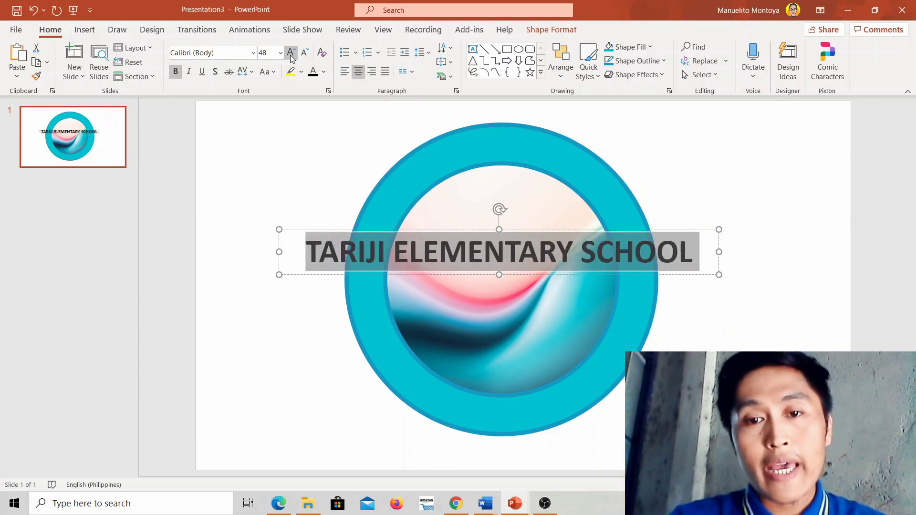
pyautogui.click(254, 53)
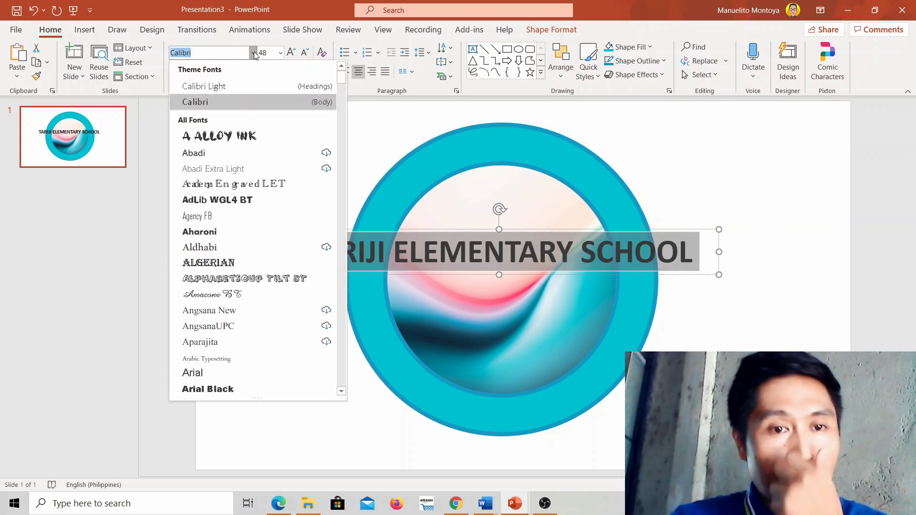
pyautogui.click(268, 198)
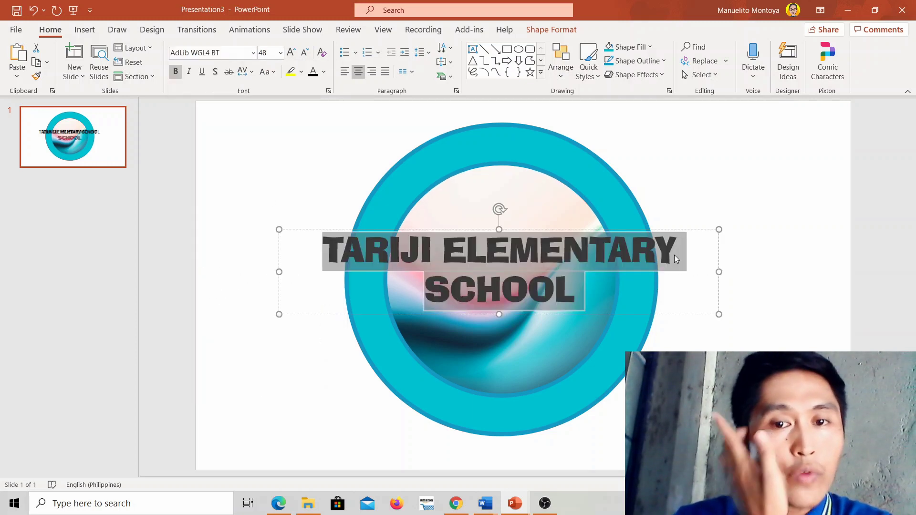
pyautogui.moveTo(718, 271); pyautogui.dragTo(836, 280)
pyautogui.moveTo(745, 230); pyautogui.dragTo(701, 231)
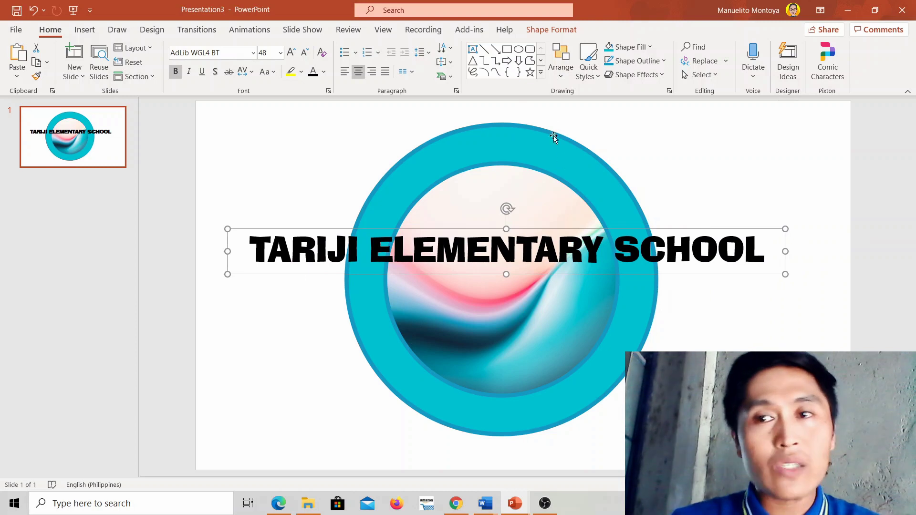
# - Apply an arched text-path transform to the school name
pyautogui.click(558, 33)
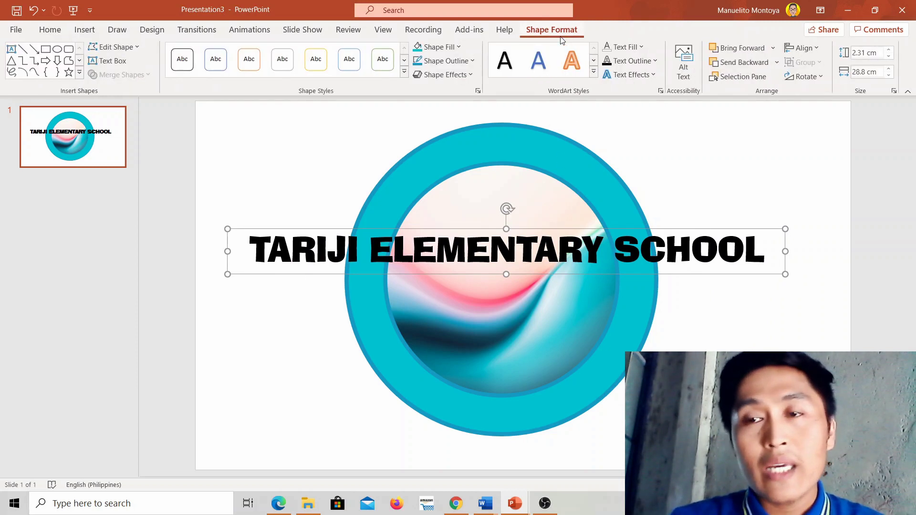
pyautogui.click(627, 75)
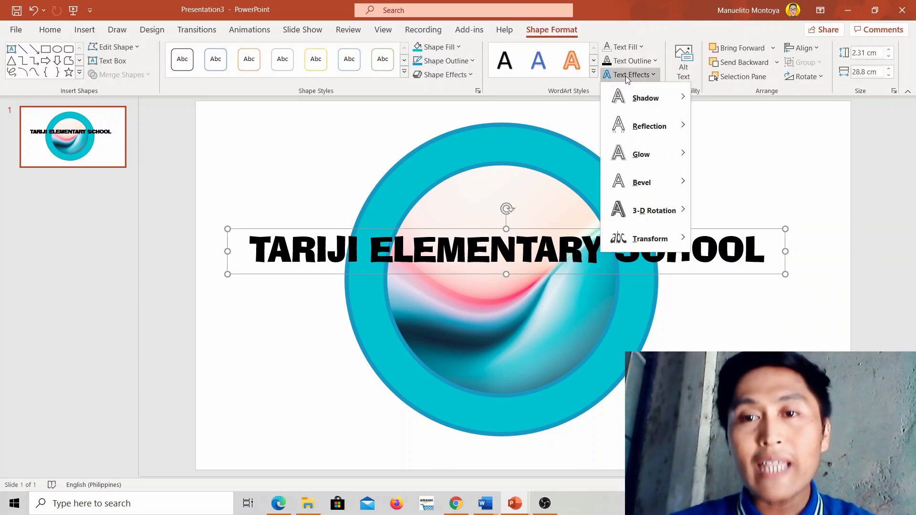
pyautogui.moveTo(656, 240)
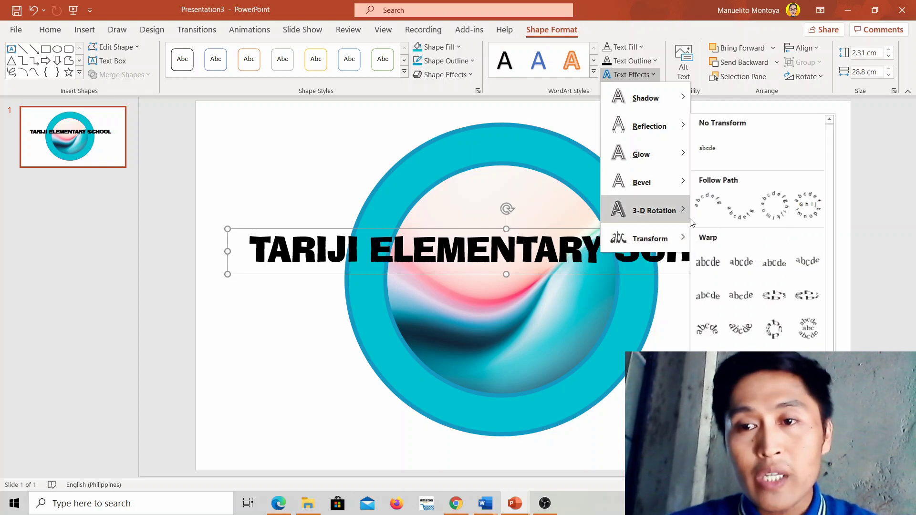
pyautogui.click(708, 207)
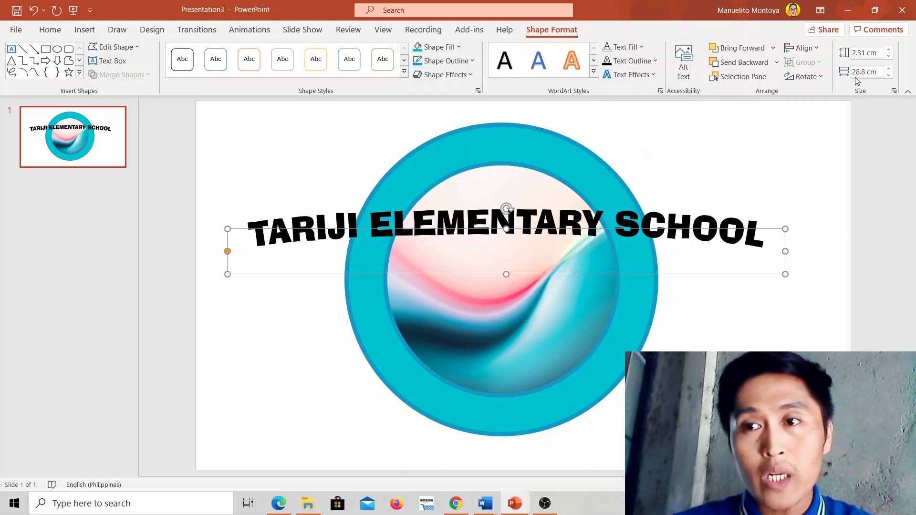
# - Size the arched name to 13 cm by 13 cm and bend it around the teal ring
pyautogui.click(859, 53)
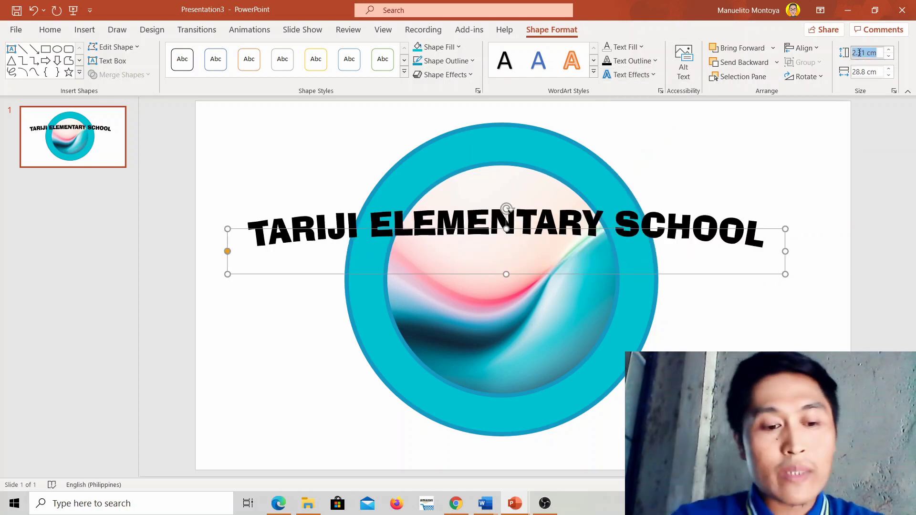
pyautogui.write('13')
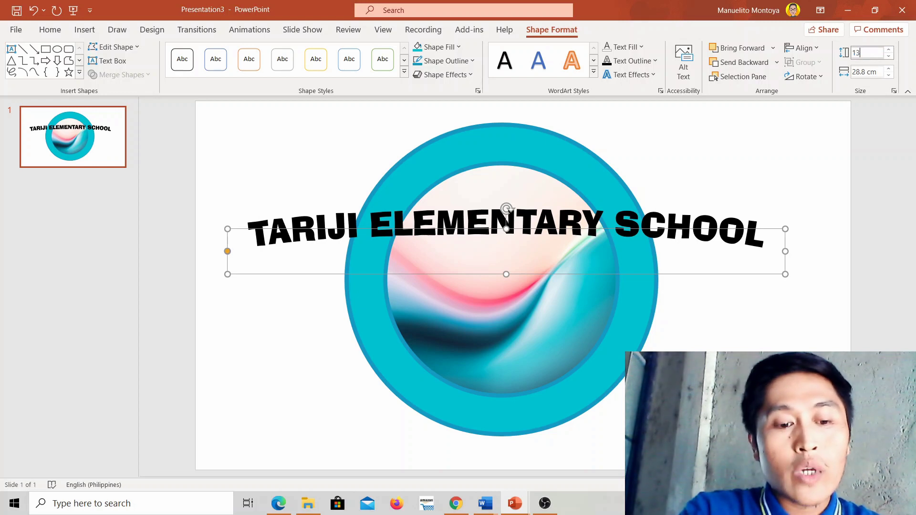
pyautogui.click(865, 71)
pyautogui.write('13')
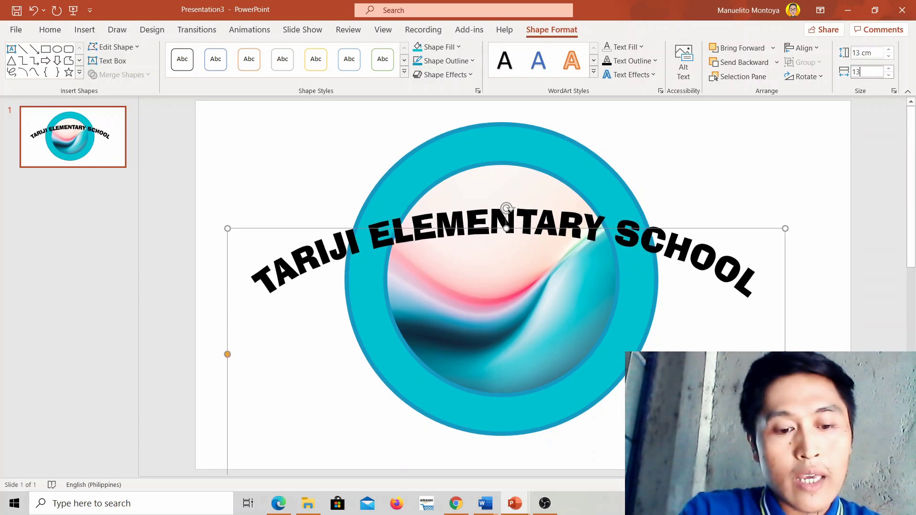
pyautogui.press('Return')
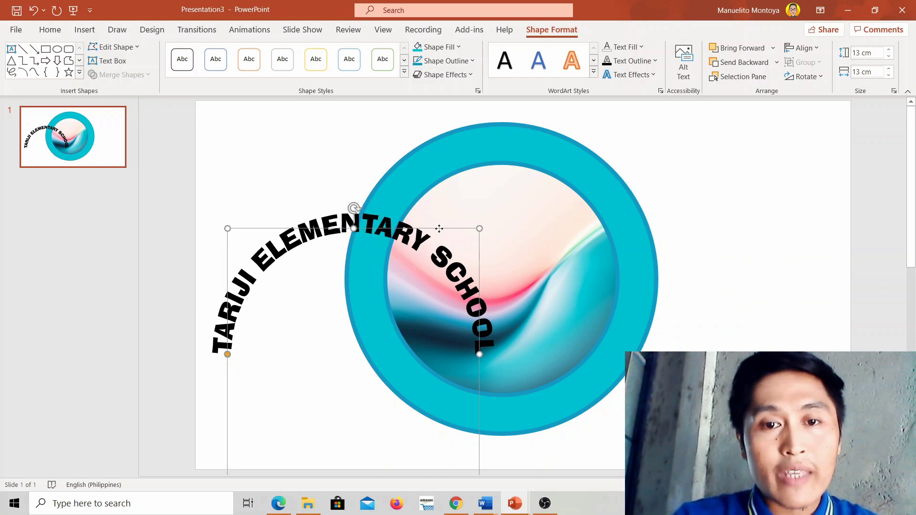
pyautogui.moveTo(439, 229); pyautogui.dragTo(587, 151)
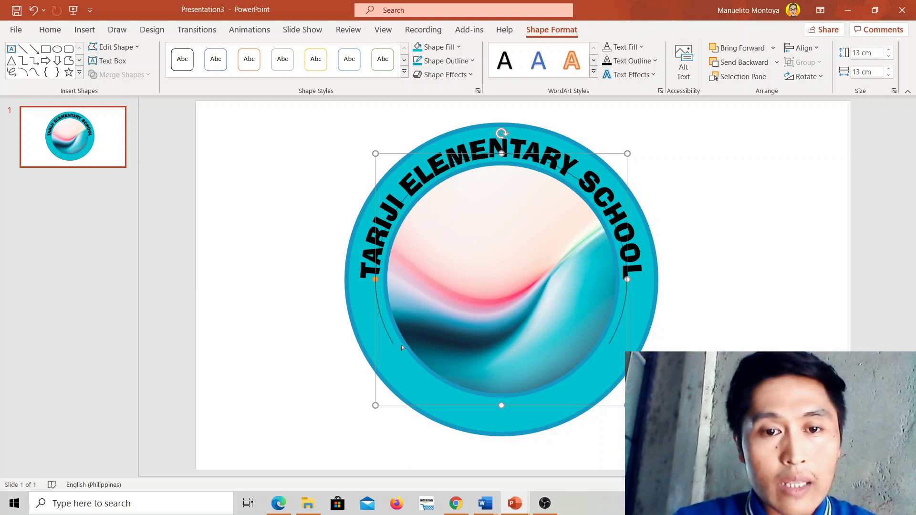
pyautogui.moveTo(407, 355); pyautogui.dragTo(408, 355)
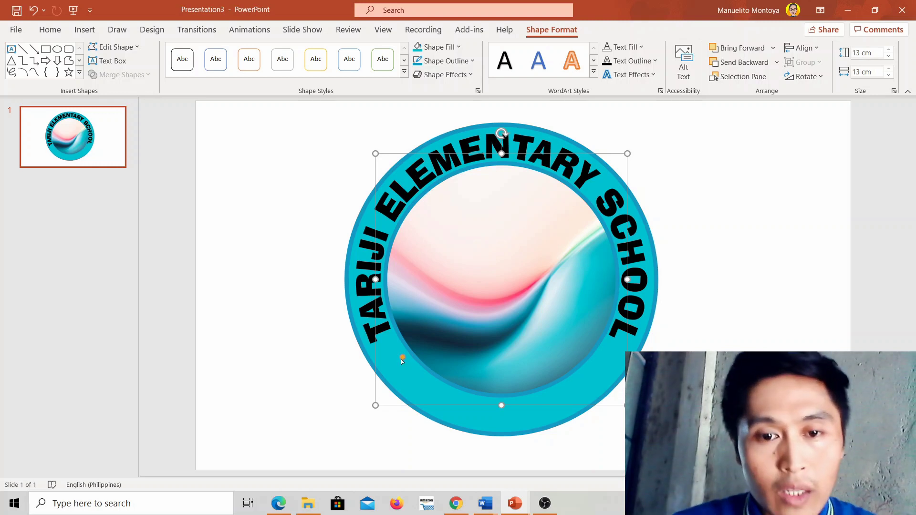
pyautogui.moveTo(401, 359); pyautogui.dragTo(446, 392)
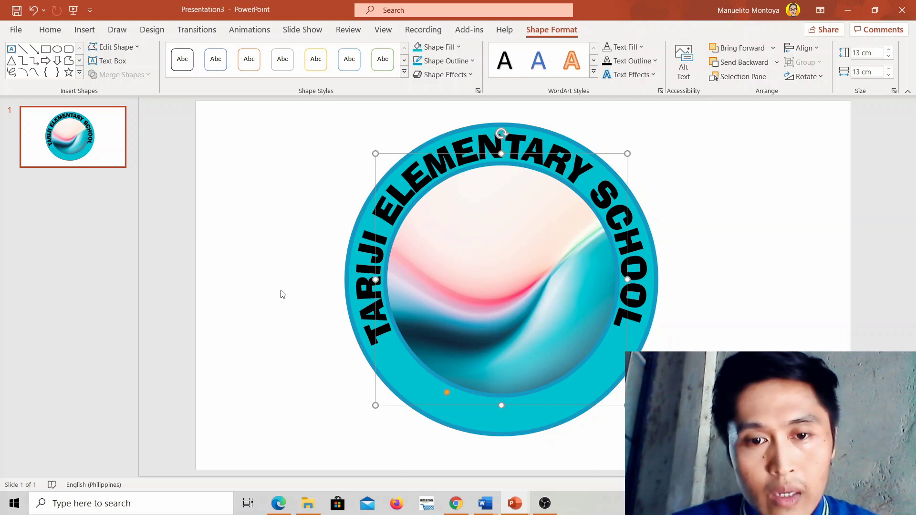
# - Raise the curved school name's font size to 49, then 50, and check the result
pyautogui.click(50, 29)
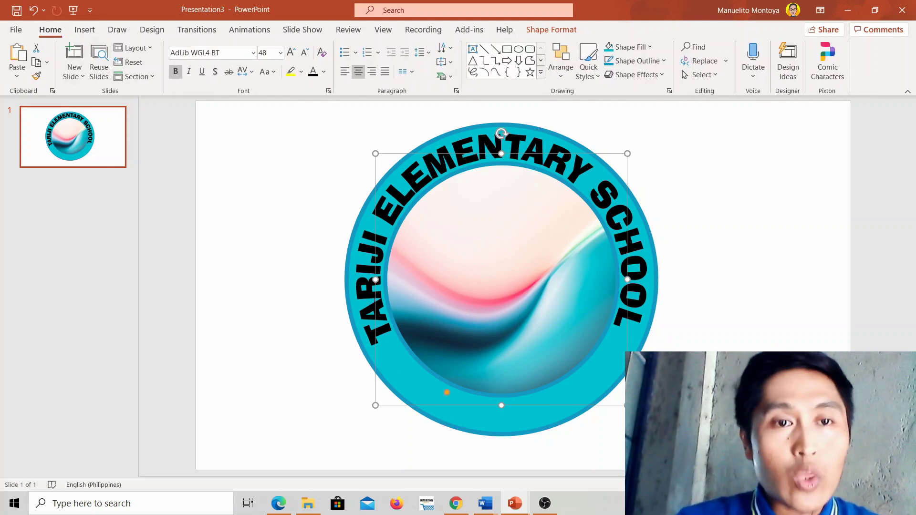
pyautogui.moveTo(388, 338); pyautogui.dragTo(624, 286)
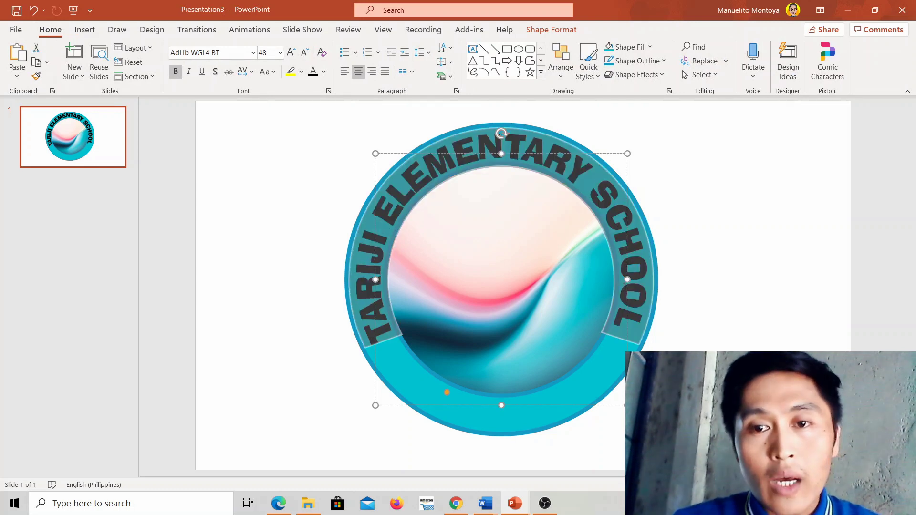
pyautogui.click(269, 56)
pyautogui.press('BackSpace')
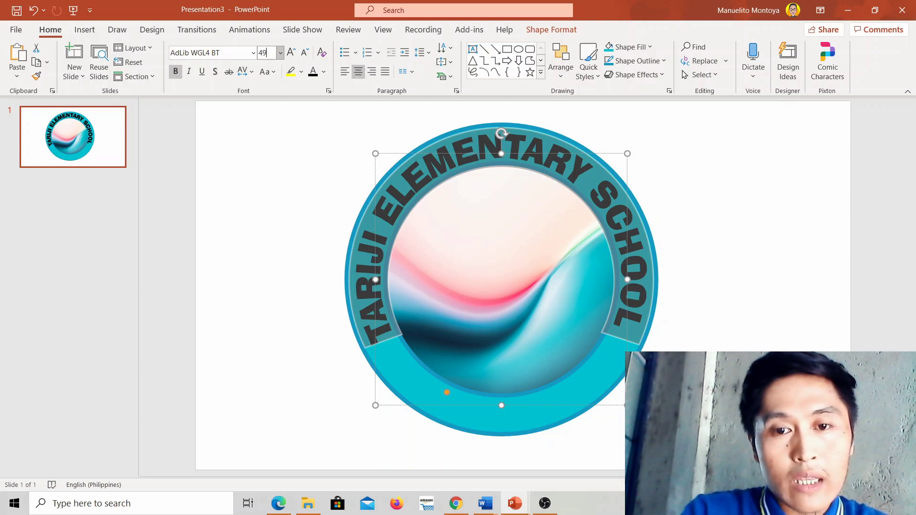
pyautogui.press('Return')
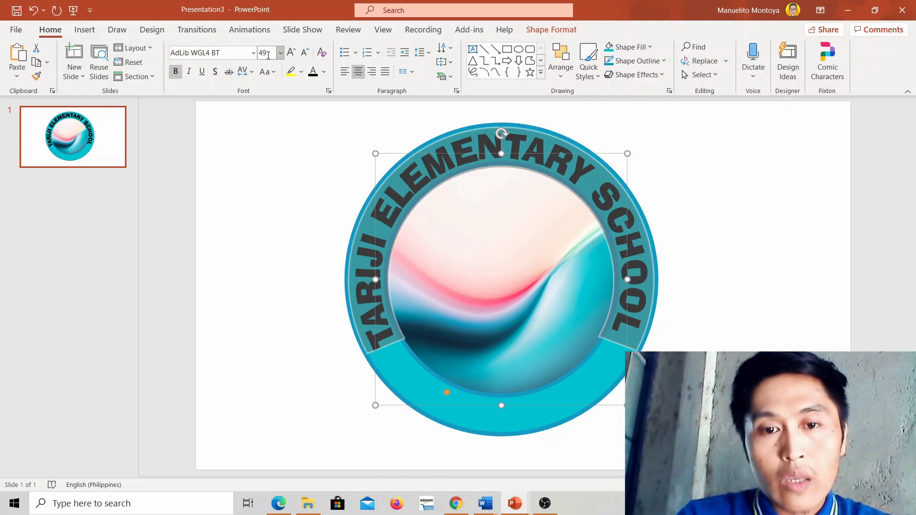
pyautogui.click(268, 55)
pyautogui.write('5')
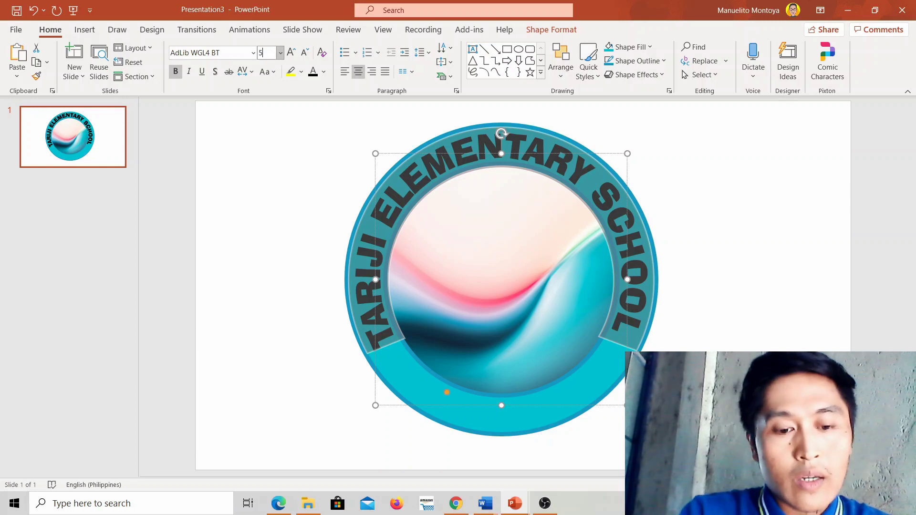
pyautogui.write('0')
pyautogui.press('Return')
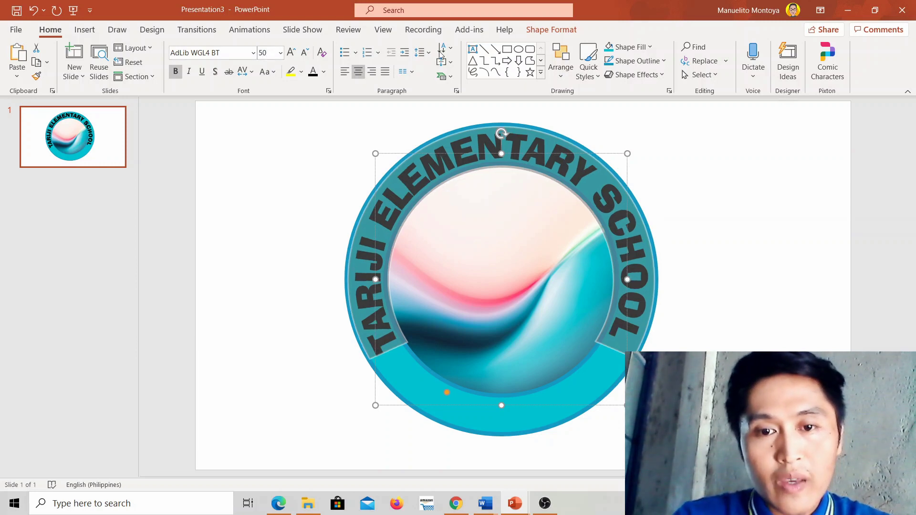
pyautogui.click(713, 169)
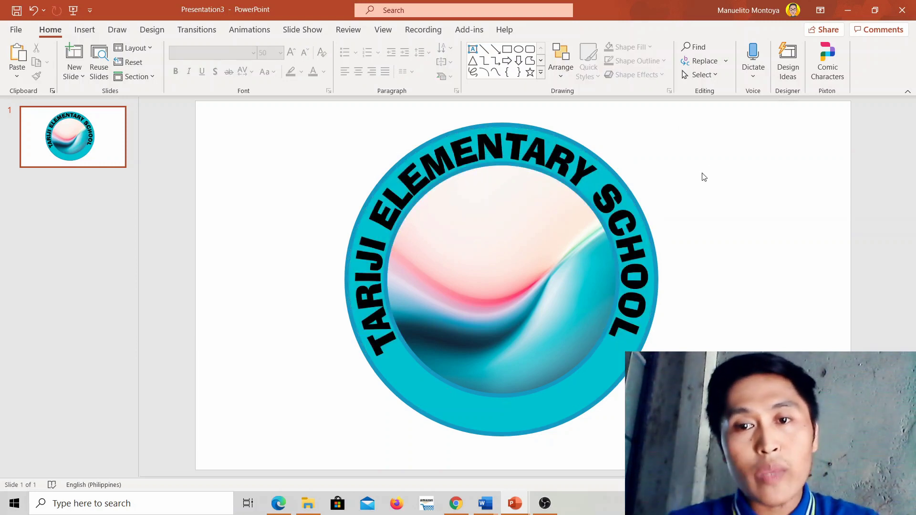
pyautogui.click(602, 198)
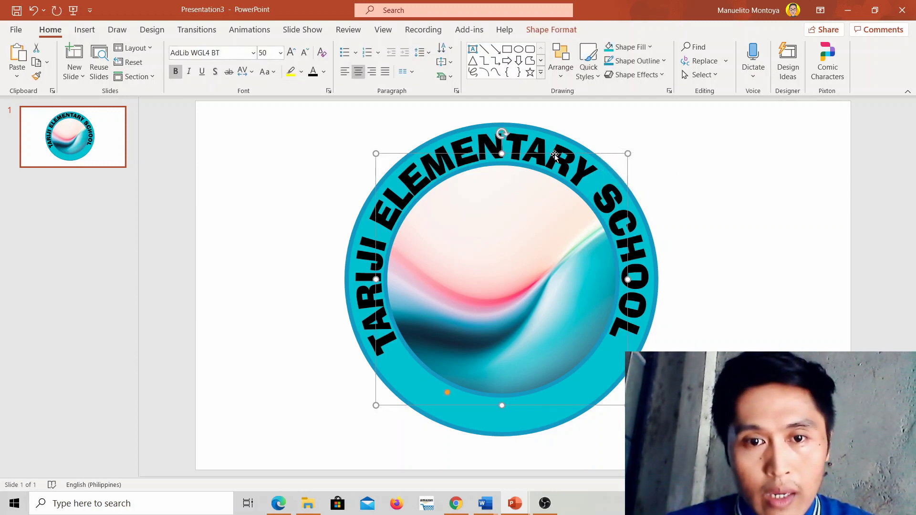
pyautogui.click(726, 218)
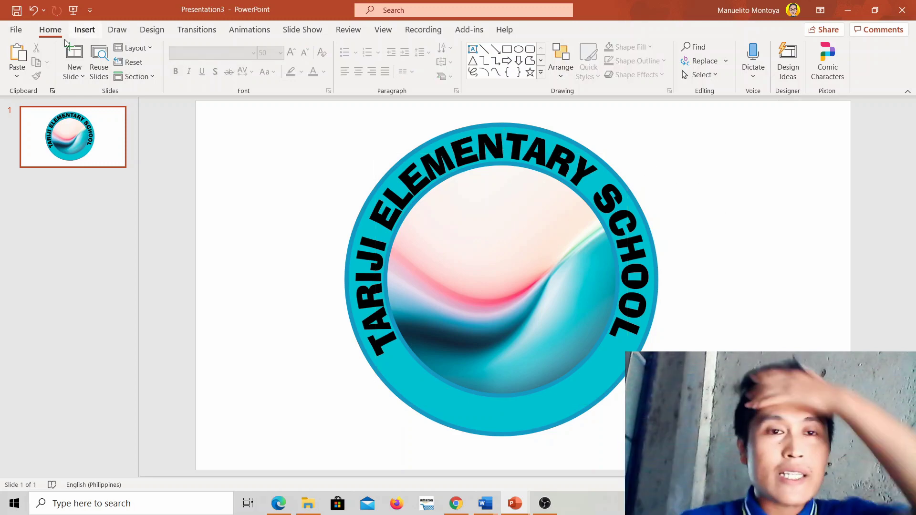
# - Draw a five-point star filled white with no outline
pyautogui.click(81, 29)
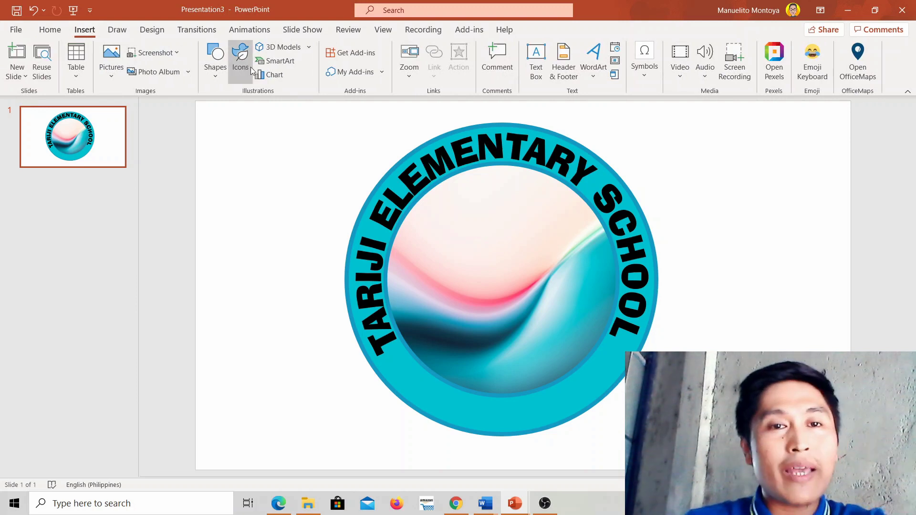
pyautogui.click(222, 75)
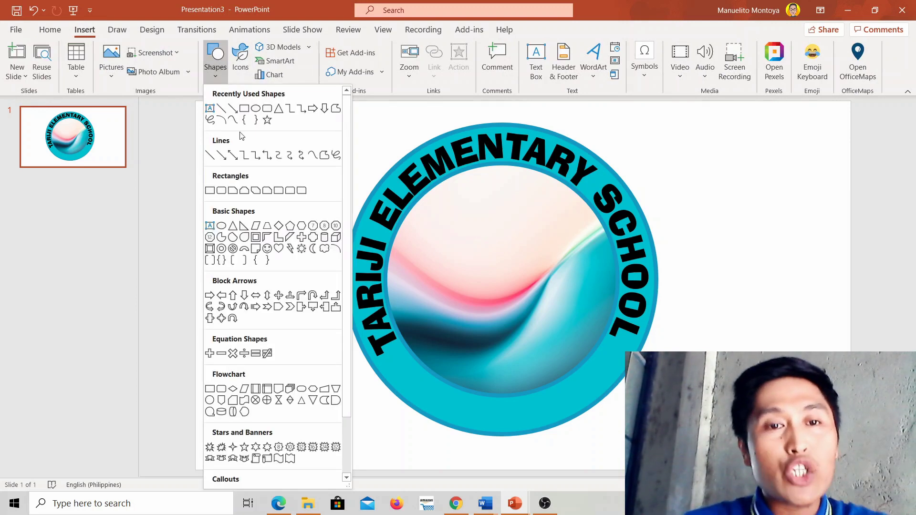
pyautogui.click(267, 122)
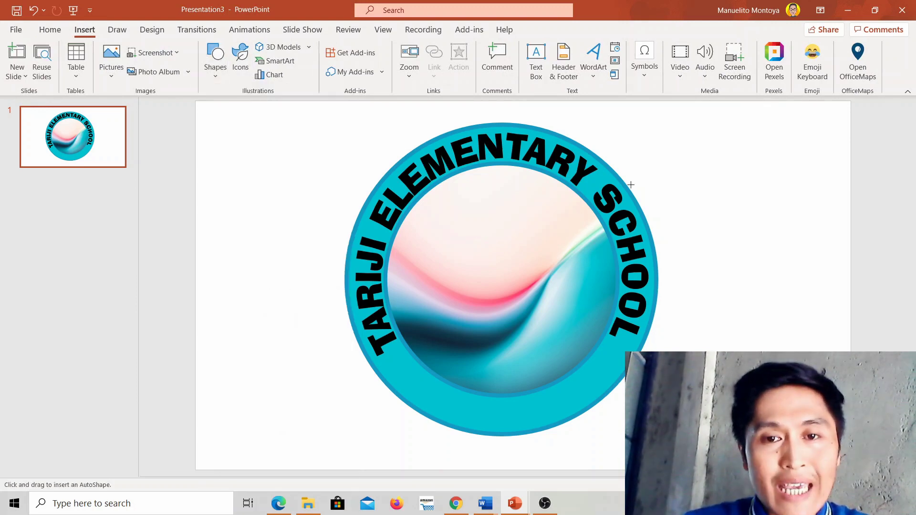
pyautogui.moveTo(642, 190); pyautogui.dragTo(691, 233)
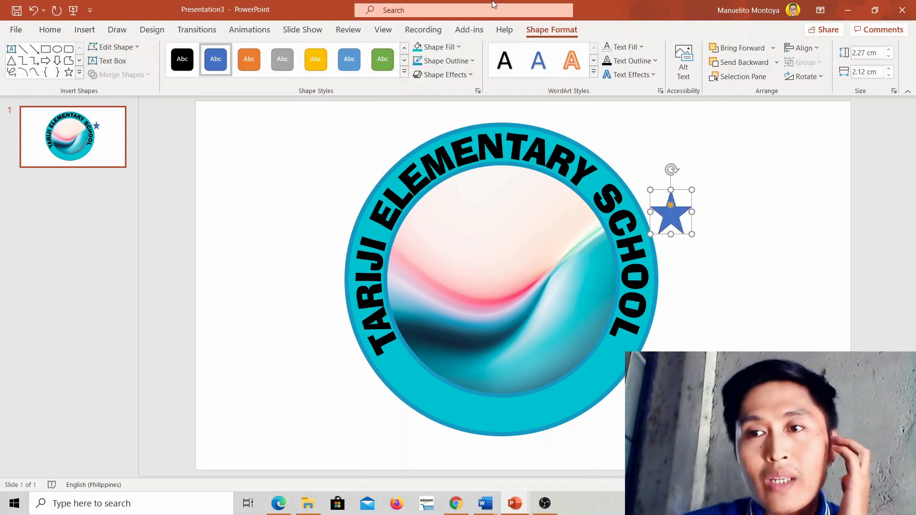
pyautogui.click(442, 48)
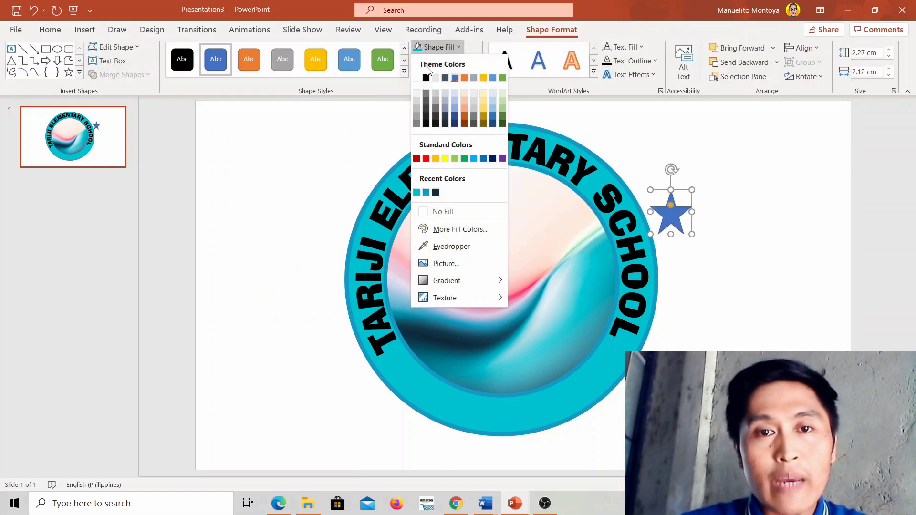
pyautogui.click(416, 78)
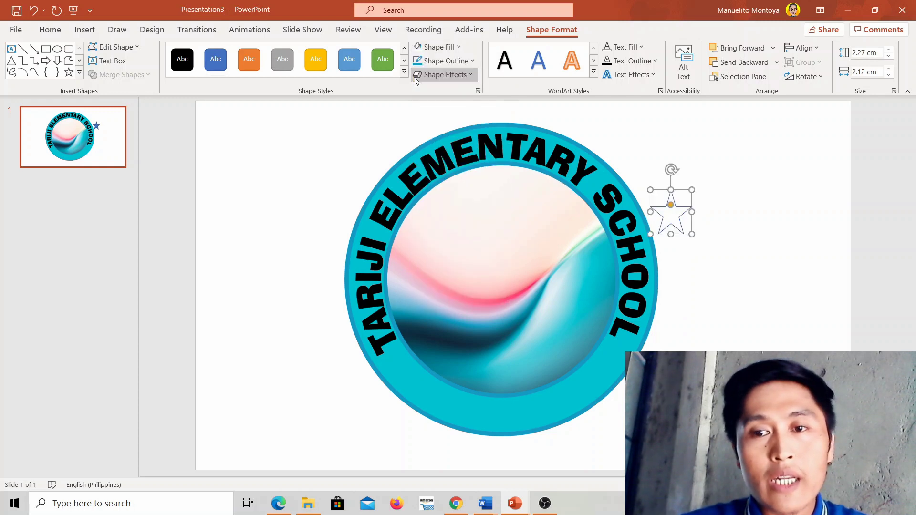
pyautogui.click(444, 61)
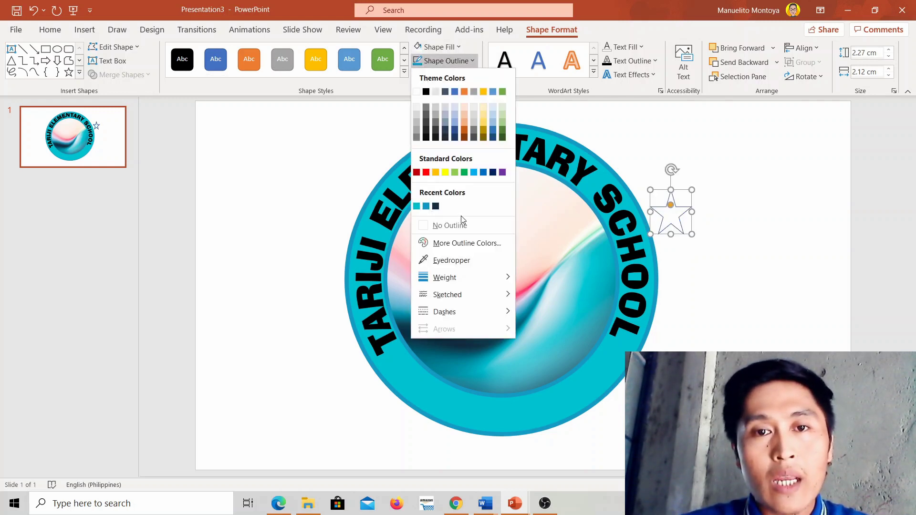
pyautogui.click(463, 223)
# - Shrink the star onto the ring's lower-left and place a copy at the lower-right
pyautogui.moveTo(674, 226); pyautogui.dragTo(408, 387)
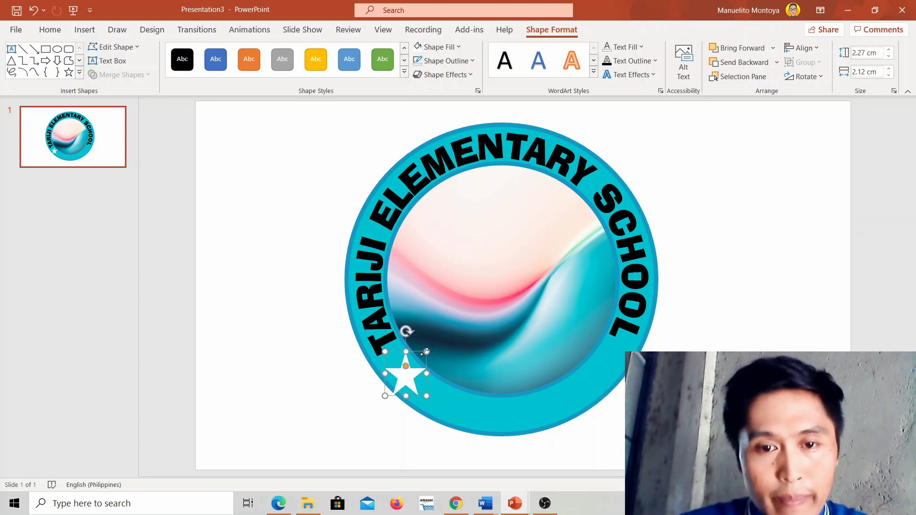
pyautogui.moveTo(406, 351)
pyautogui.mouseDown()
pyautogui.moveTo(419, 366)
pyautogui.moveTo(408, 379)
pyautogui.moveTo(408, 369)
pyautogui.mouseUp()
pyautogui.hotkey('ctrl', 'c')
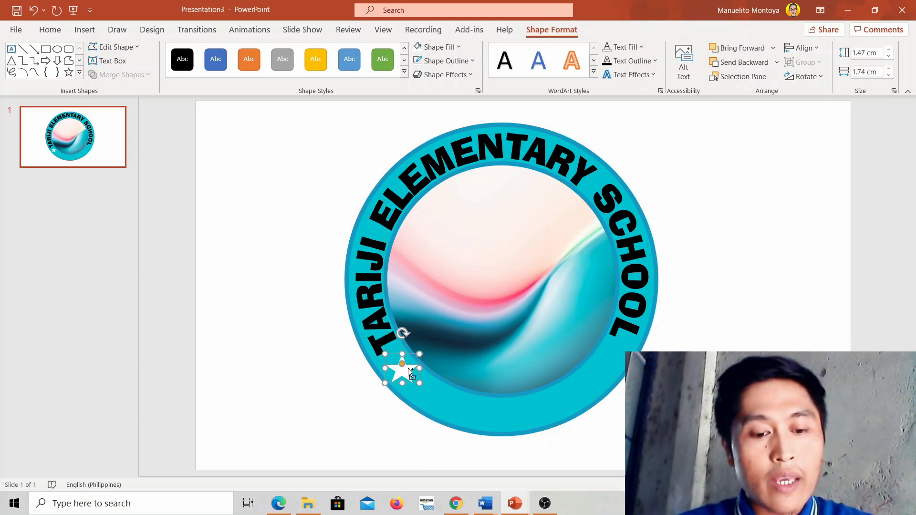
pyautogui.hotkey('ctrl', 'v')
pyautogui.moveTo(418, 387); pyautogui.dragTo(617, 361)
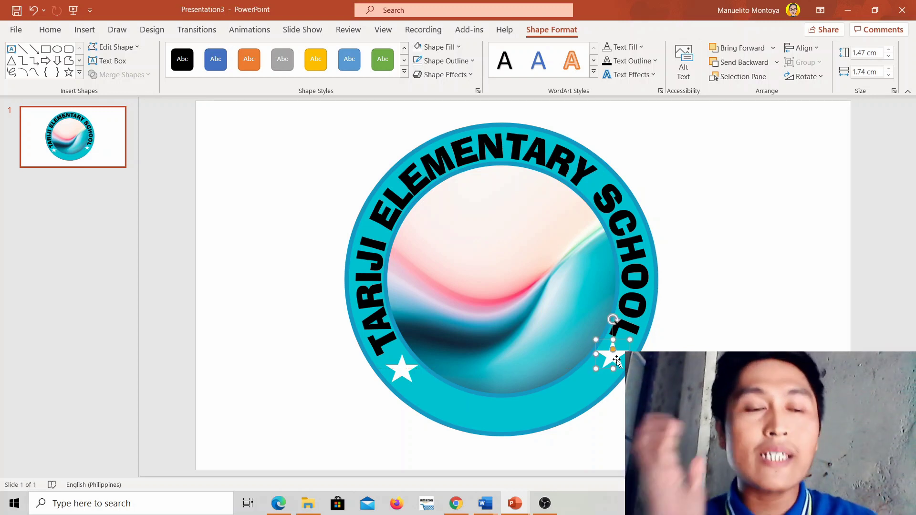
pyautogui.click(502, 143)
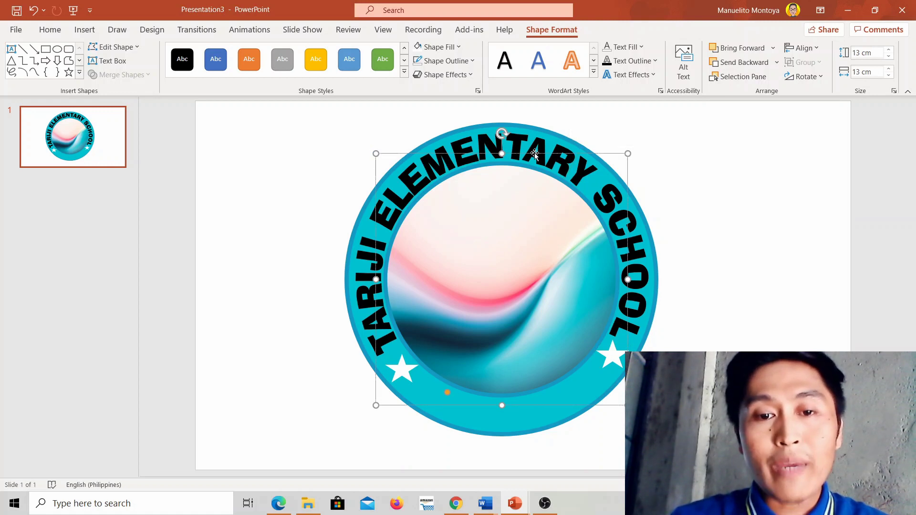
# - Duplicate the curved school name beside the logo and bend it into a downward arch
pyautogui.hotkey('ctrl', 'z')
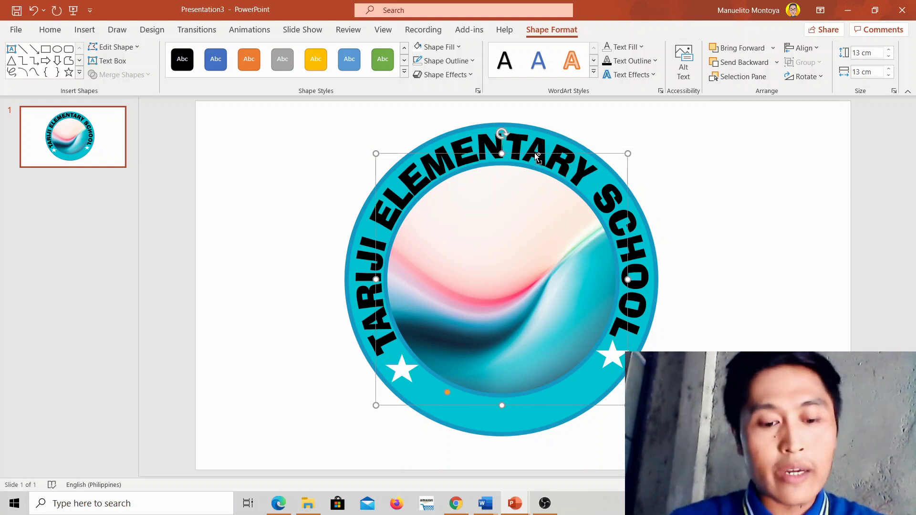
pyautogui.click(681, 162)
pyautogui.moveTo(680, 162); pyautogui.dragTo(857, 163)
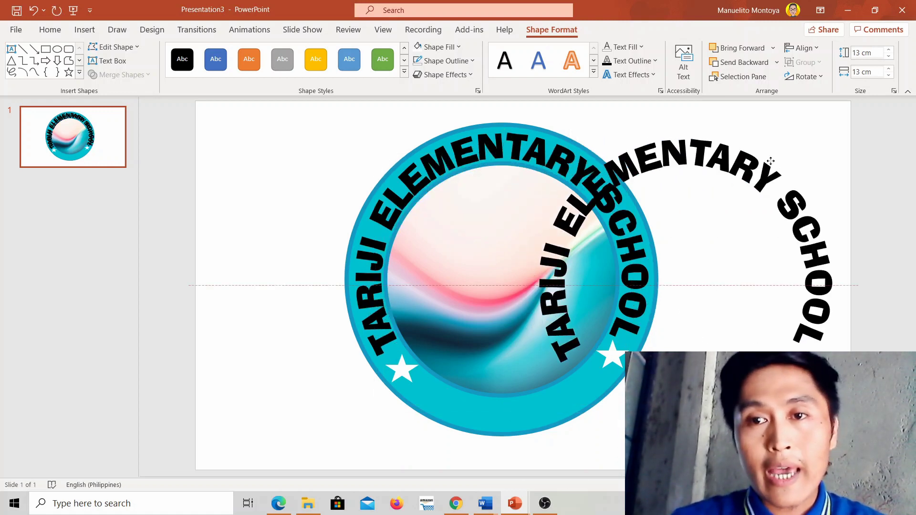
pyautogui.click(653, 74)
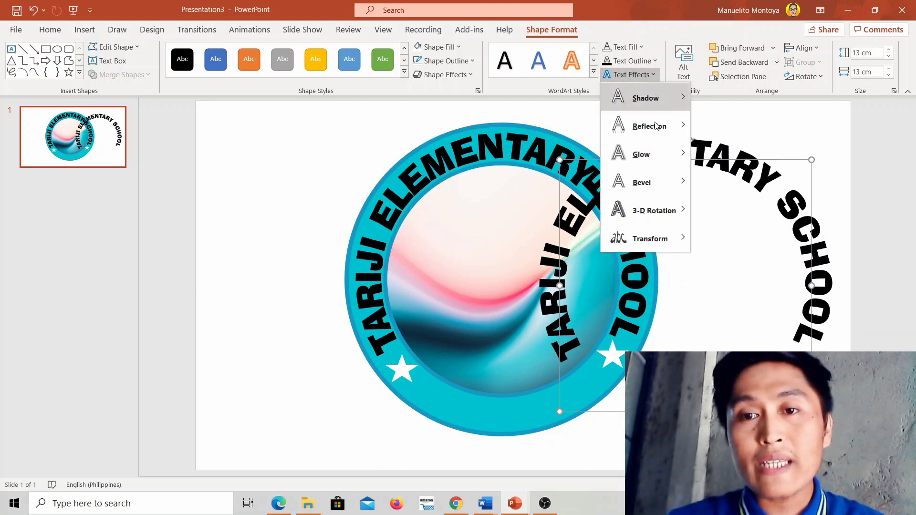
pyautogui.moveTo(669, 239)
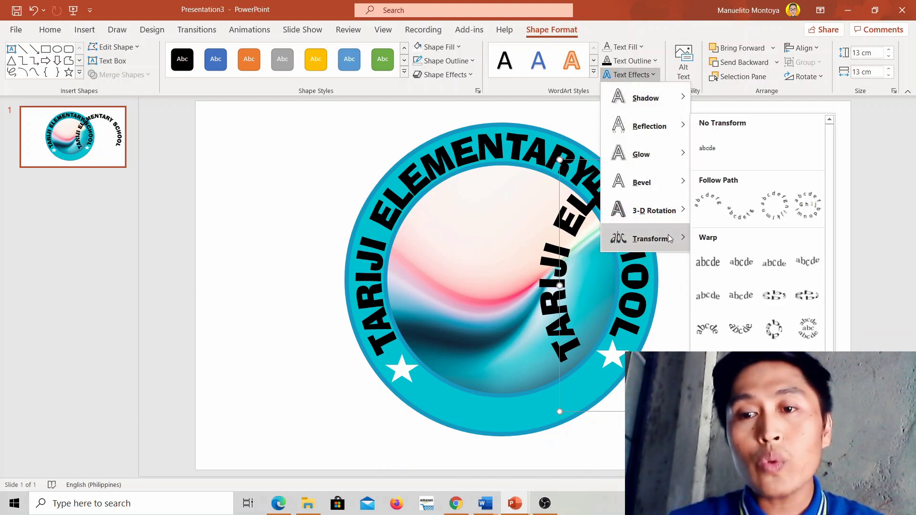
pyautogui.click(741, 210)
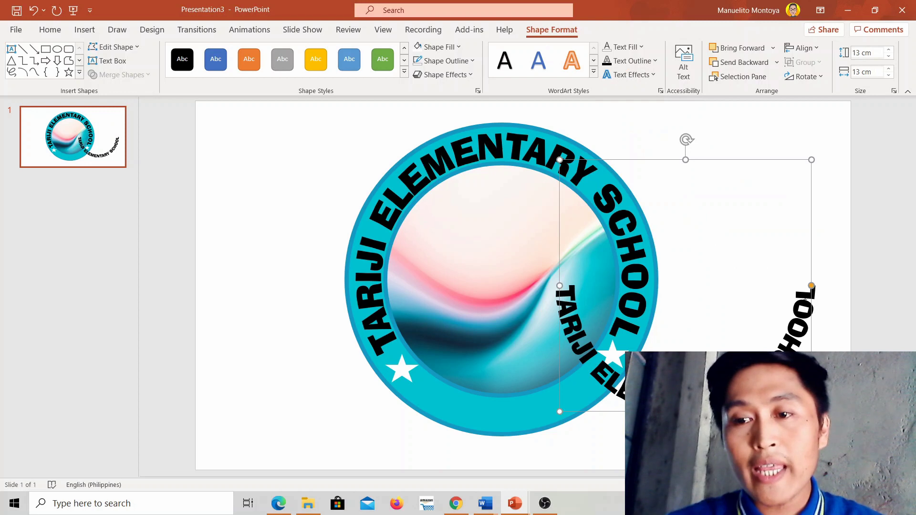
# - Replace the duplicate's text with 'TARLAC CITY' and move it onto the ring's lower arc
pyautogui.tripleClick(804, 295)
pyautogui.press('BackSpace')
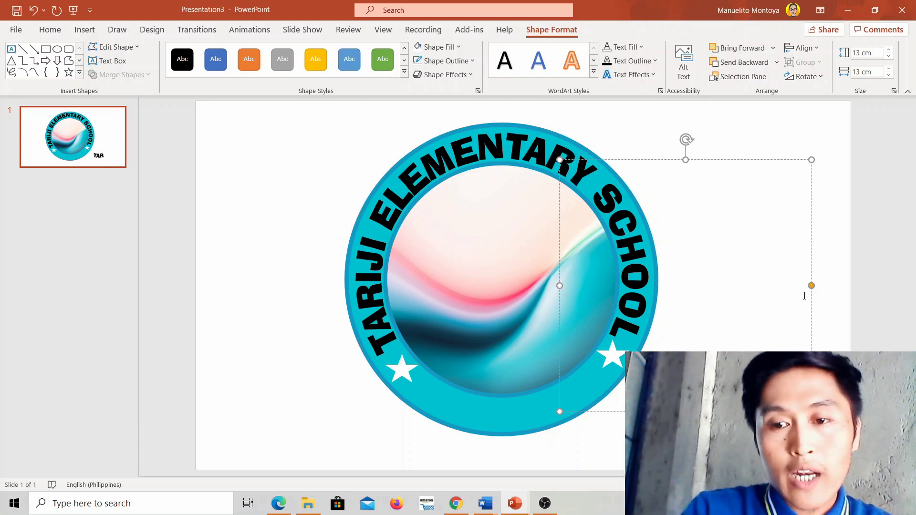
pyautogui.write('TARLAC CITY')
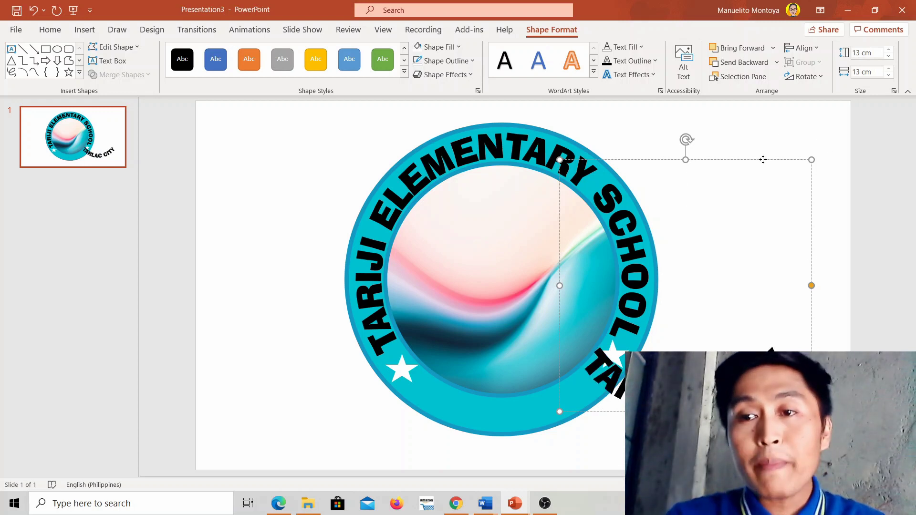
pyautogui.moveTo(763, 161); pyautogui.dragTo(581, 173)
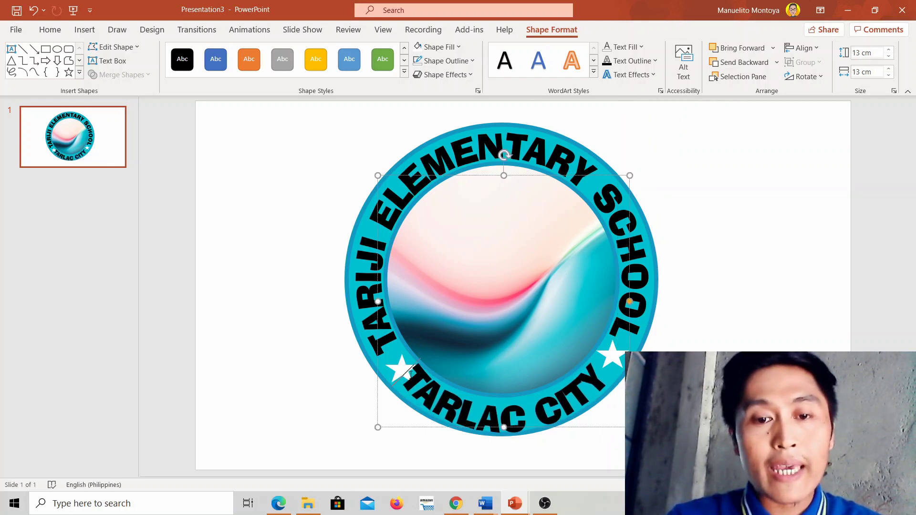
# - Reduce the TARLAC CITY text to 40 pt font size
pyautogui.click(50, 30)
pyautogui.click(306, 56)
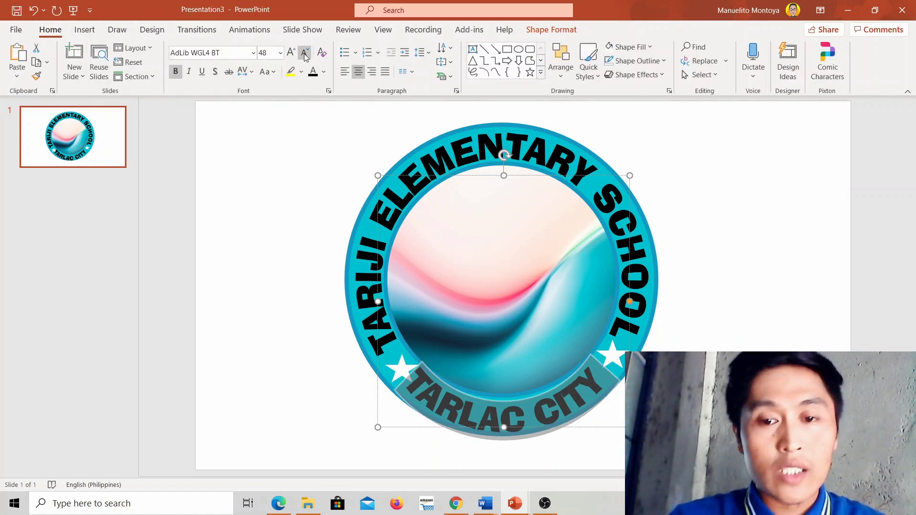
pyautogui.click(306, 56)
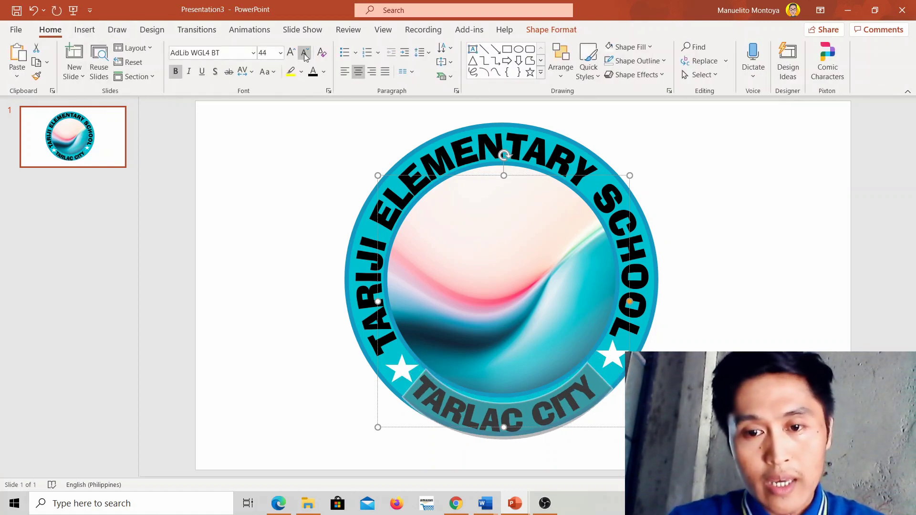
pyautogui.click(305, 57)
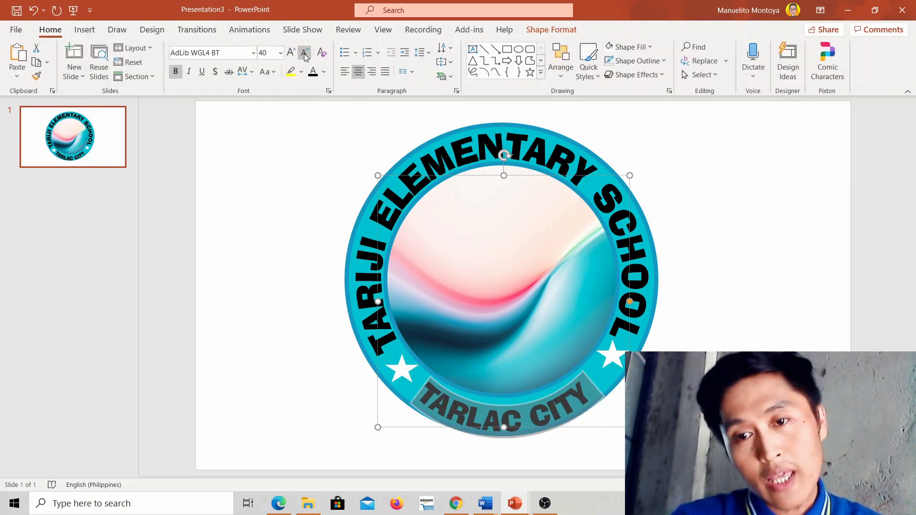
pyautogui.click(675, 199)
# - Nudge the TARLAC CITY text box slightly upward
pyautogui.click(561, 390)
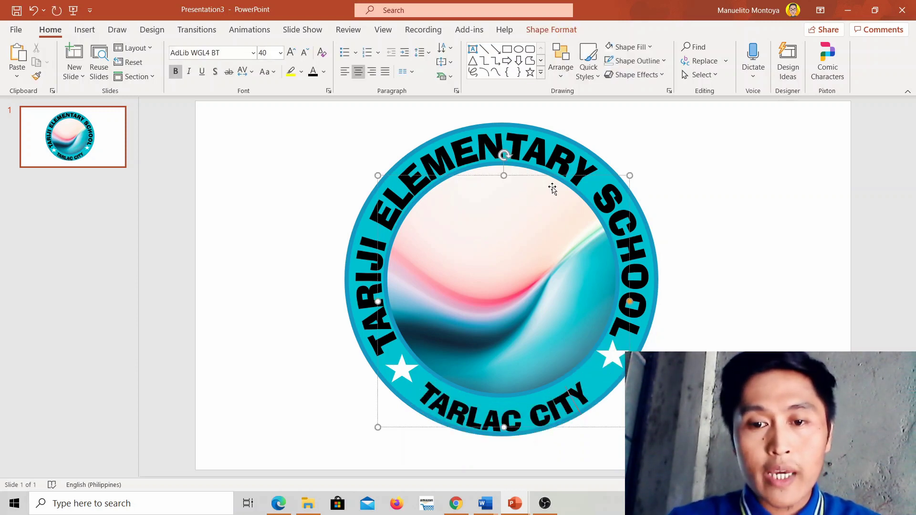
pyautogui.click(547, 176)
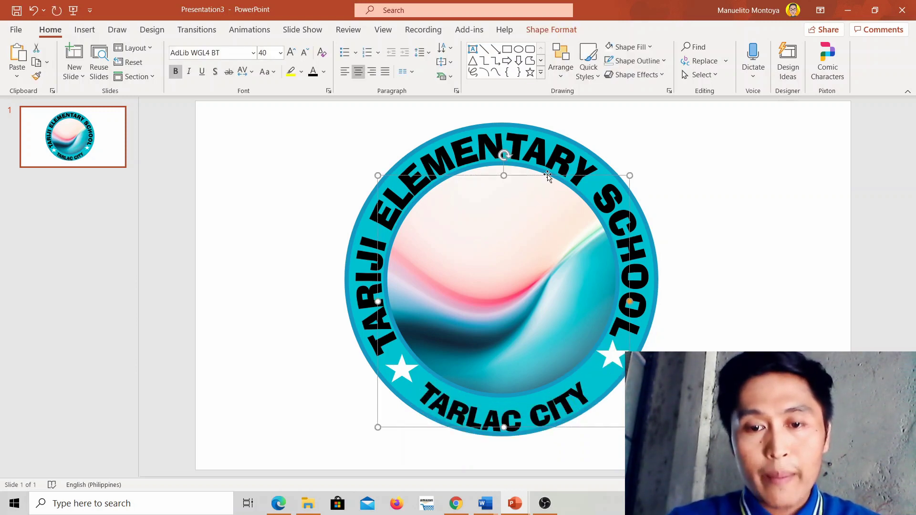
pyautogui.moveTo(548, 176); pyautogui.dragTo(548, 174)
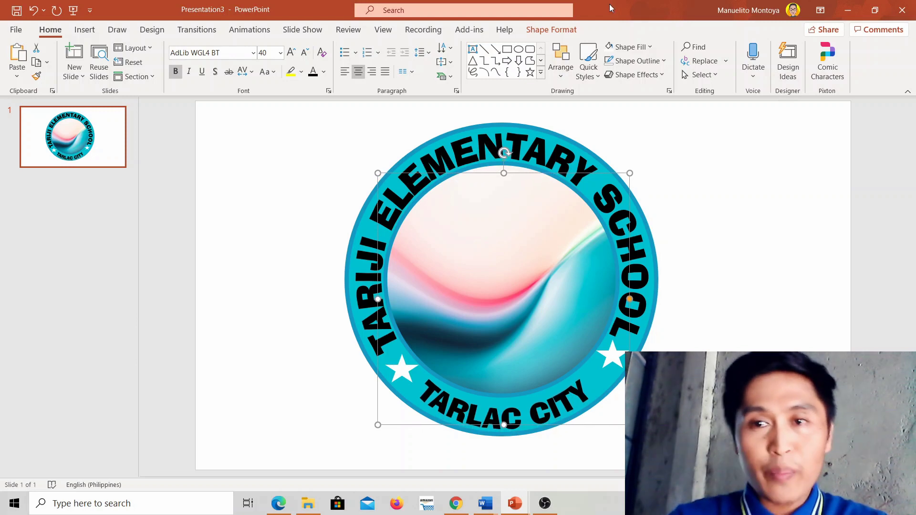
# - Set the TARLAC CITY shape width to 14 cm and realign it along the ring's bottom
pyautogui.click(551, 29)
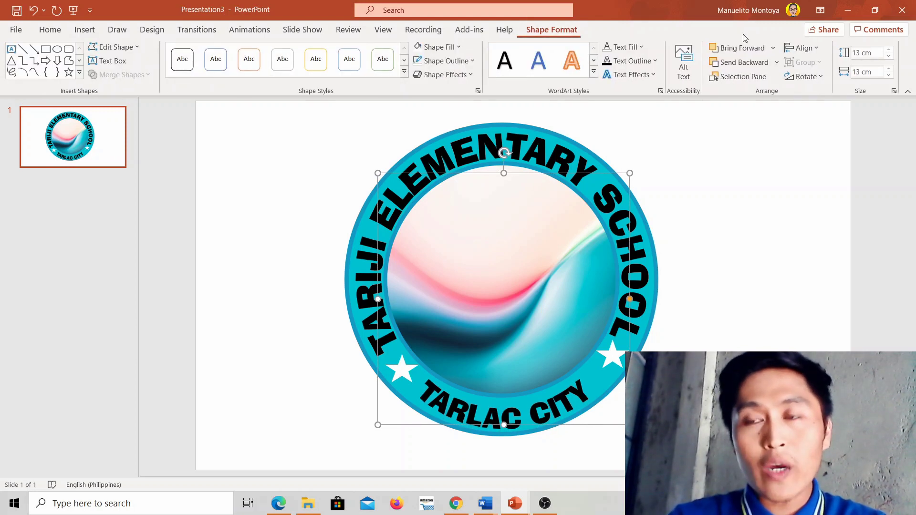
pyautogui.click(861, 71)
pyautogui.press('BackSpace')
pyautogui.write('1')
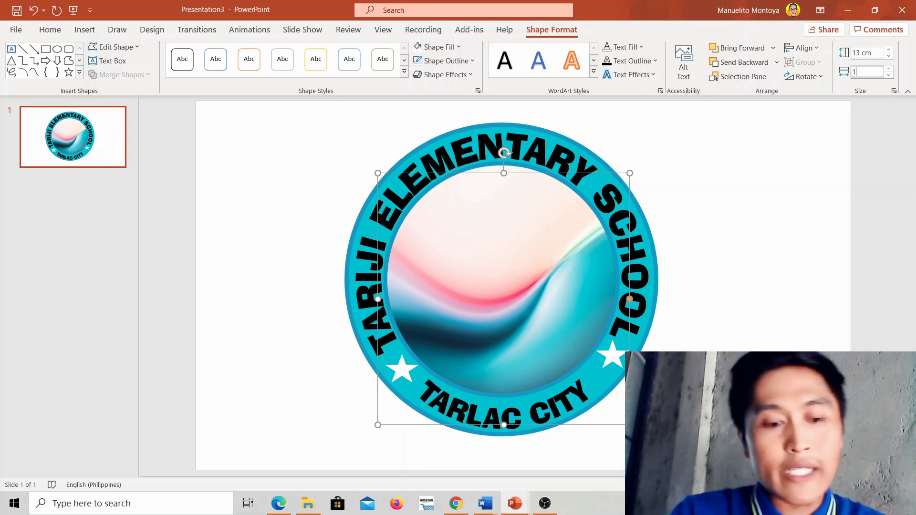
pyautogui.write('4')
pyautogui.press('Return')
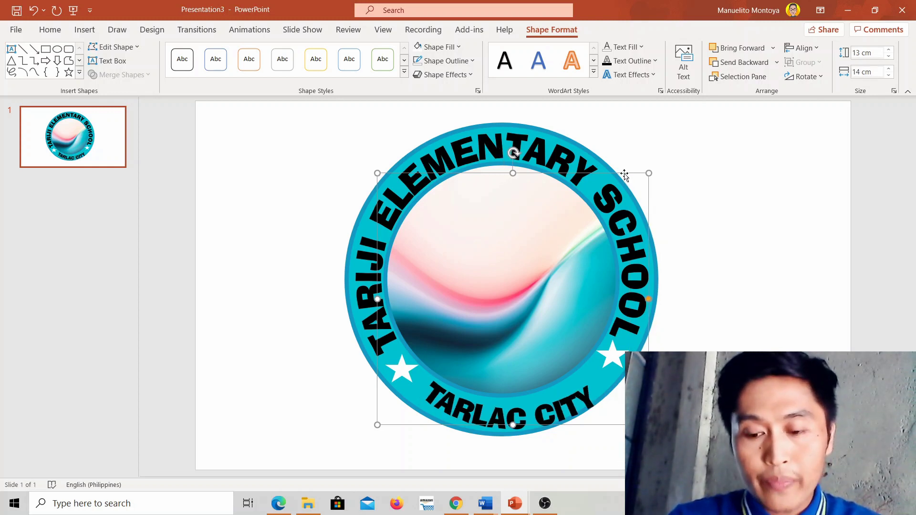
pyautogui.moveTo(625, 176); pyautogui.dragTo(575, 170)
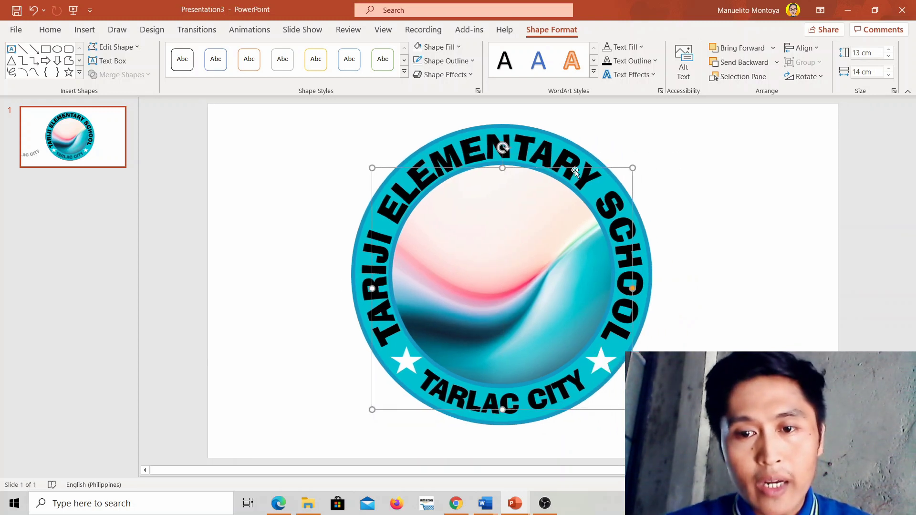
pyautogui.click(740, 203)
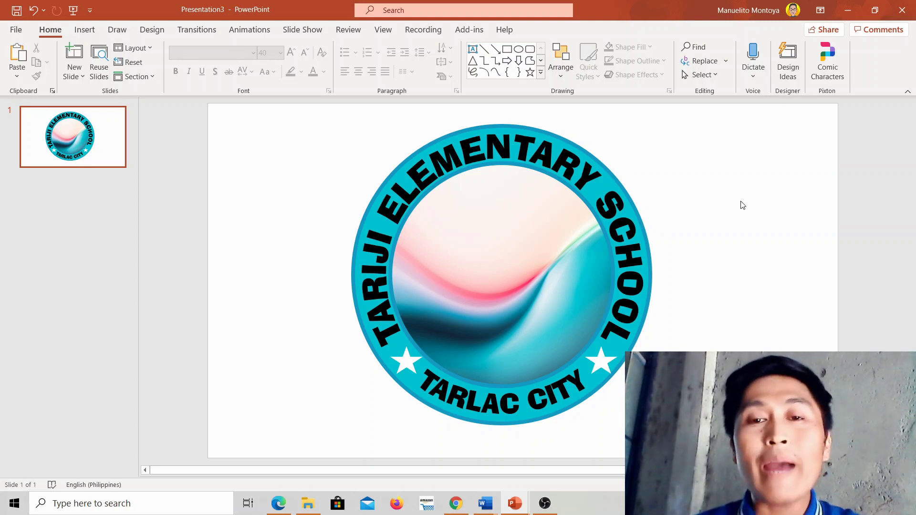
# - Insert the third WREATH icon and enlarge it to about 12.3 cm in the logo centre
pyautogui.click(93, 34)
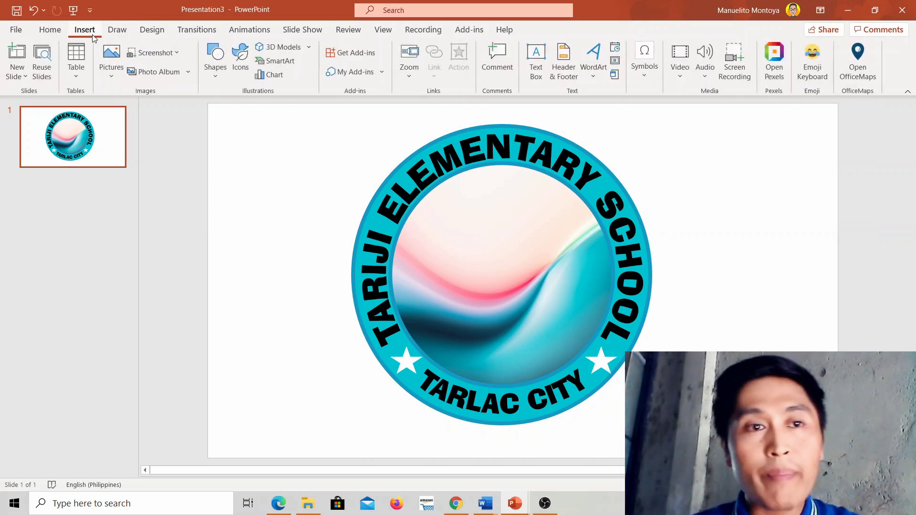
pyautogui.click(241, 76)
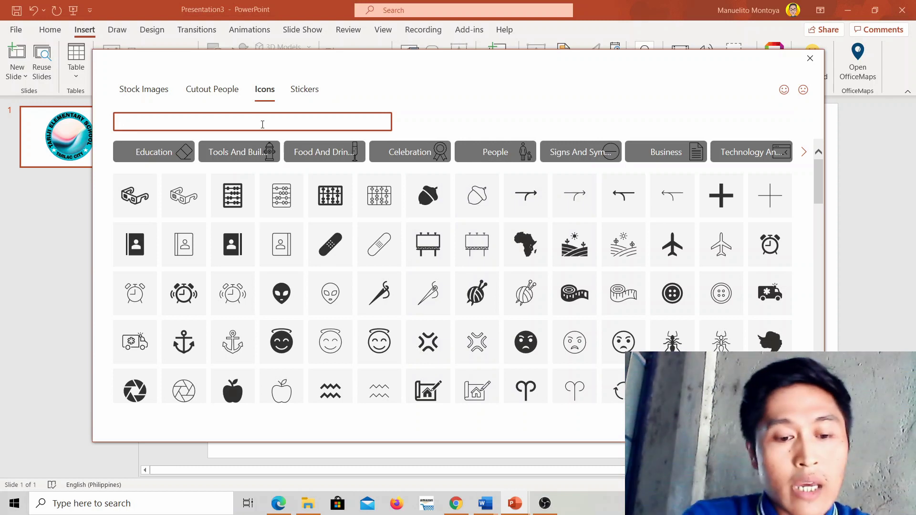
pyautogui.write('WREATH')
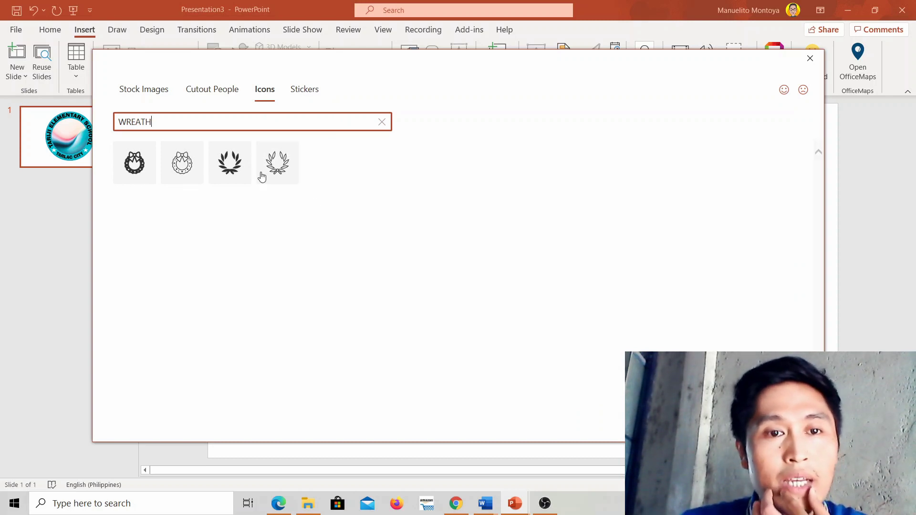
pyautogui.click(236, 169)
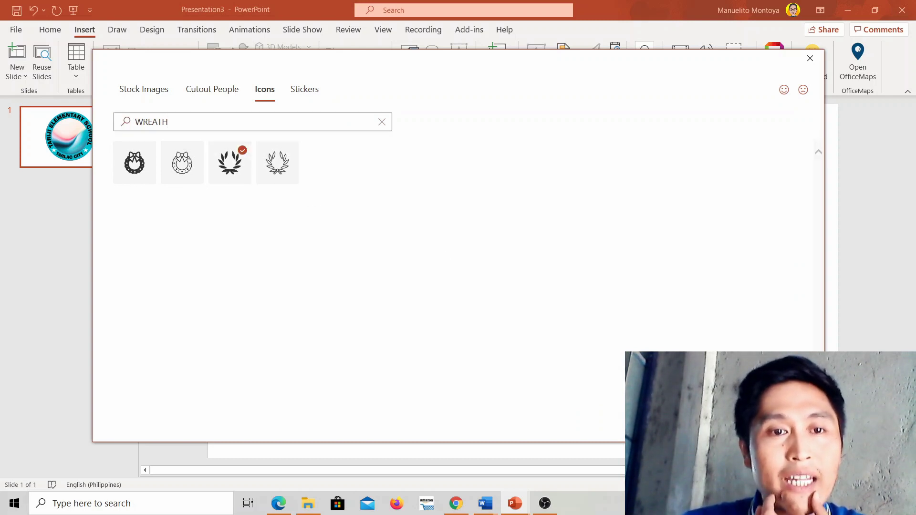
pyautogui.press('Return')
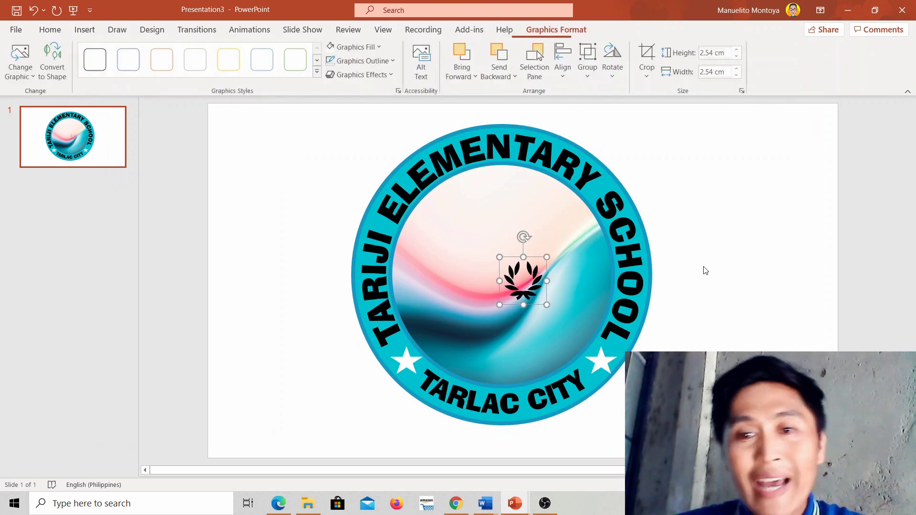
pyautogui.moveTo(547, 257); pyautogui.dragTo(610, 169)
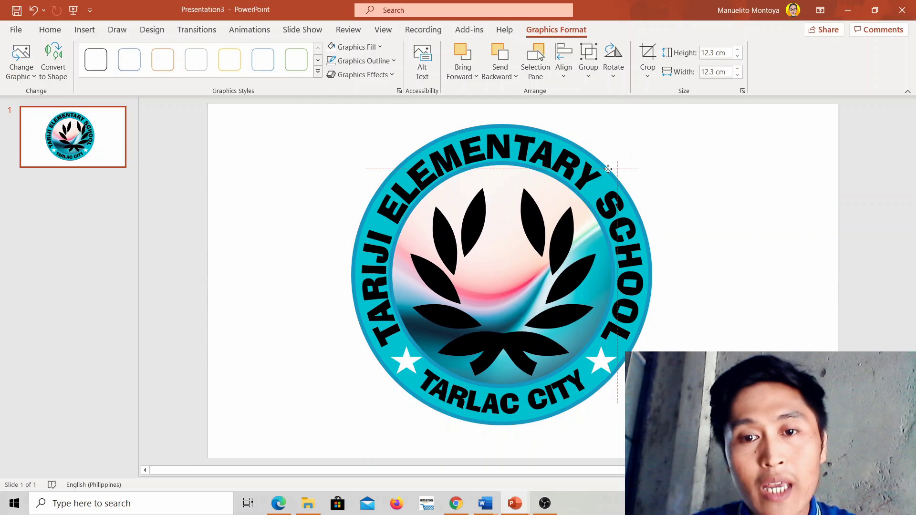
pyautogui.click(711, 200)
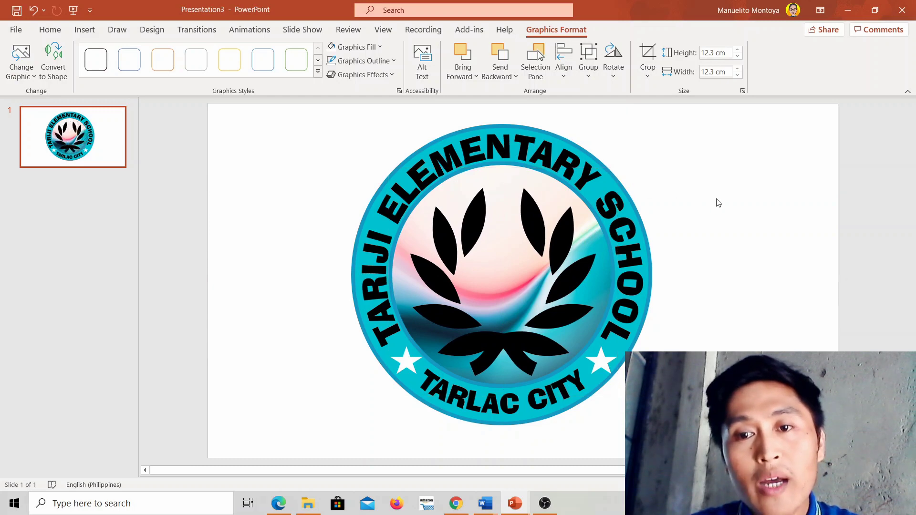
# - Insert the fourth TORCH icon onto the logo and enlarge it to 3.58 cm
pyautogui.click(85, 29)
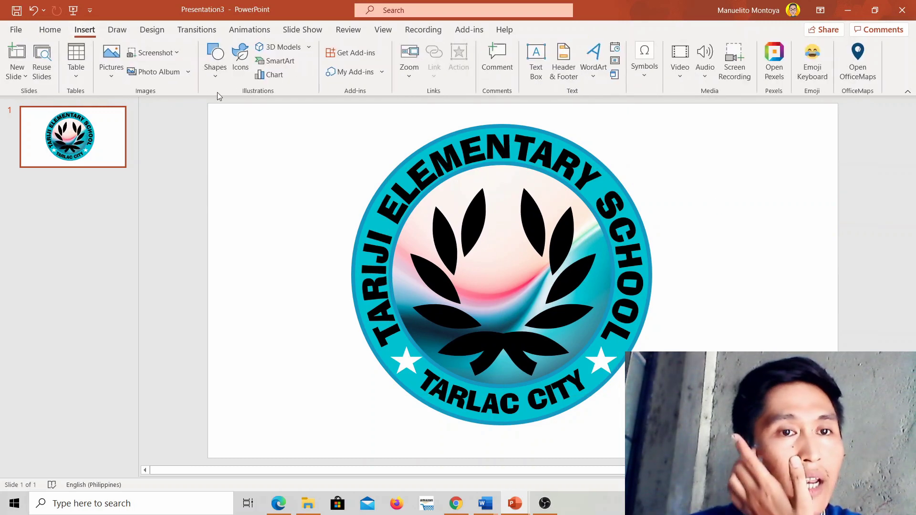
pyautogui.click(238, 74)
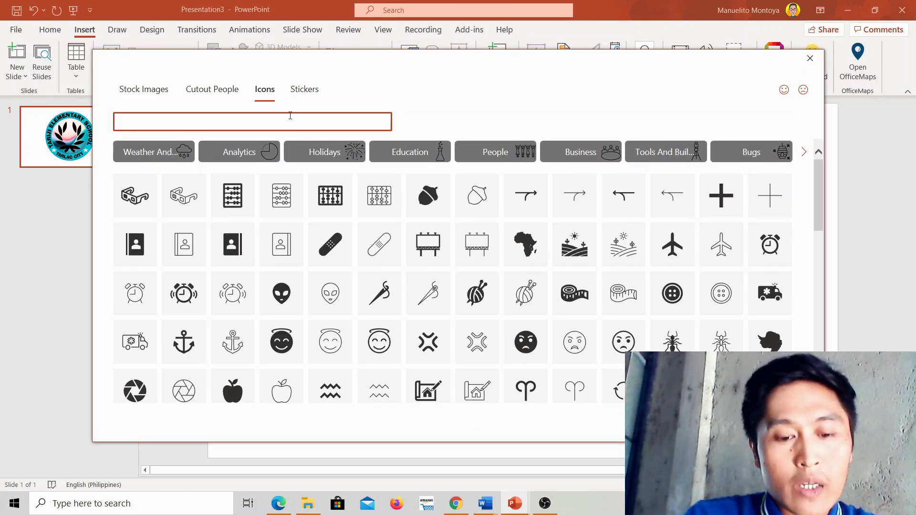
pyautogui.write('TORCH')
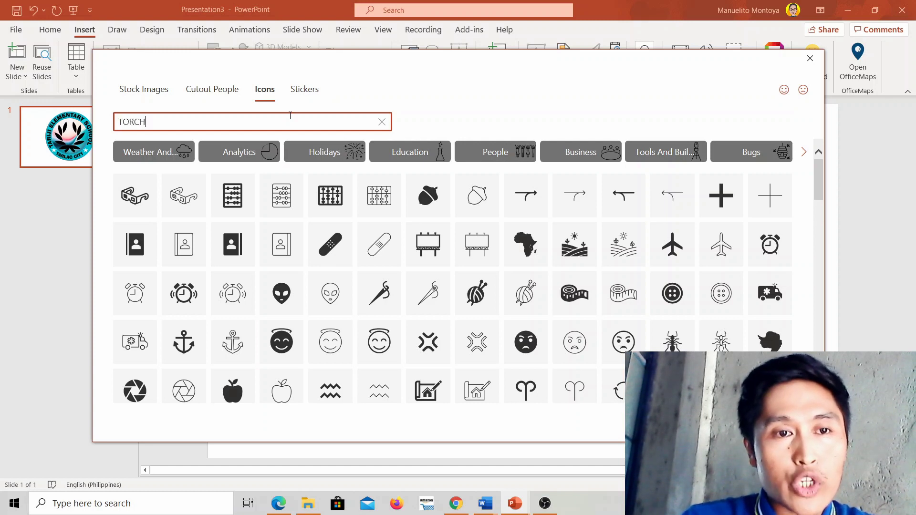
pyautogui.click(279, 169)
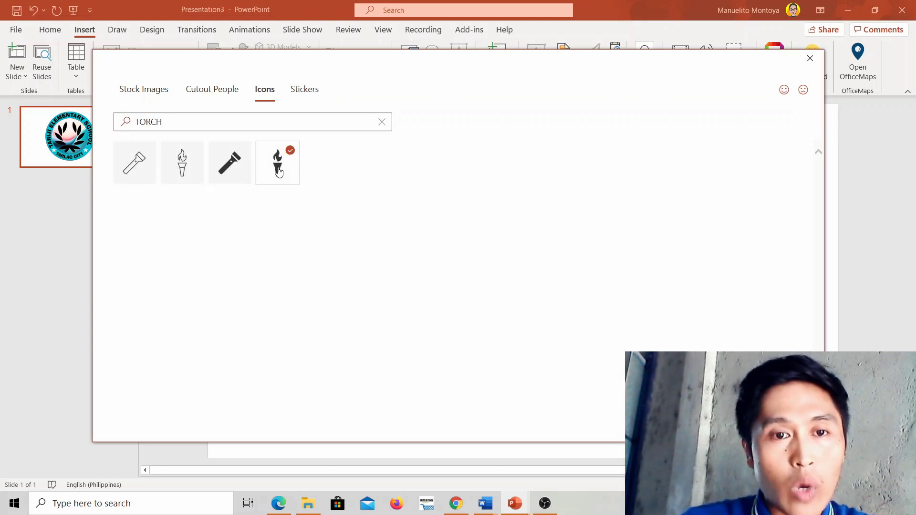
pyautogui.press('Return')
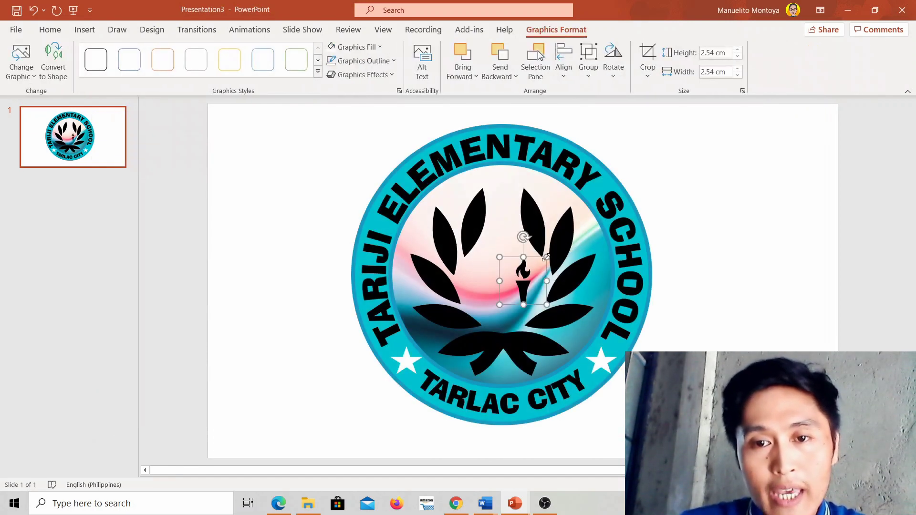
pyautogui.moveTo(545, 257); pyautogui.dragTo(534, 241)
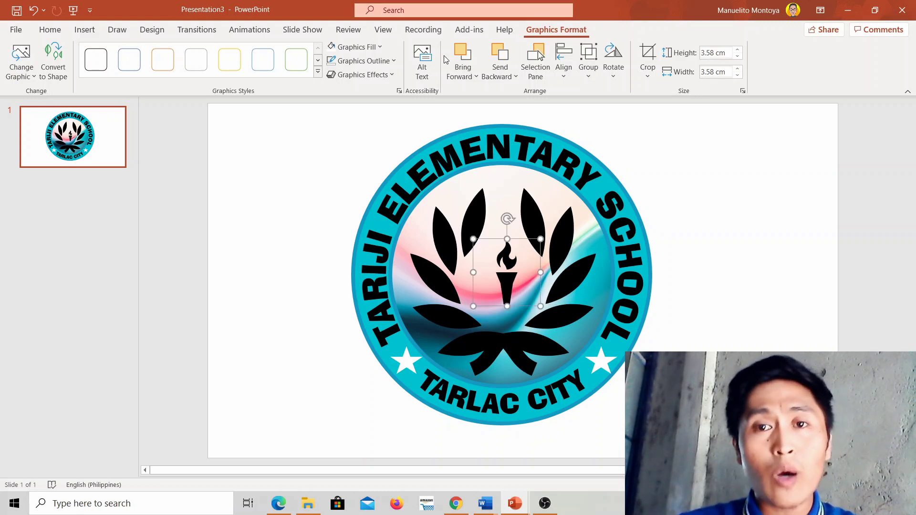
# - Fill the torch with a pink sampled from the logo
pyautogui.click(362, 48)
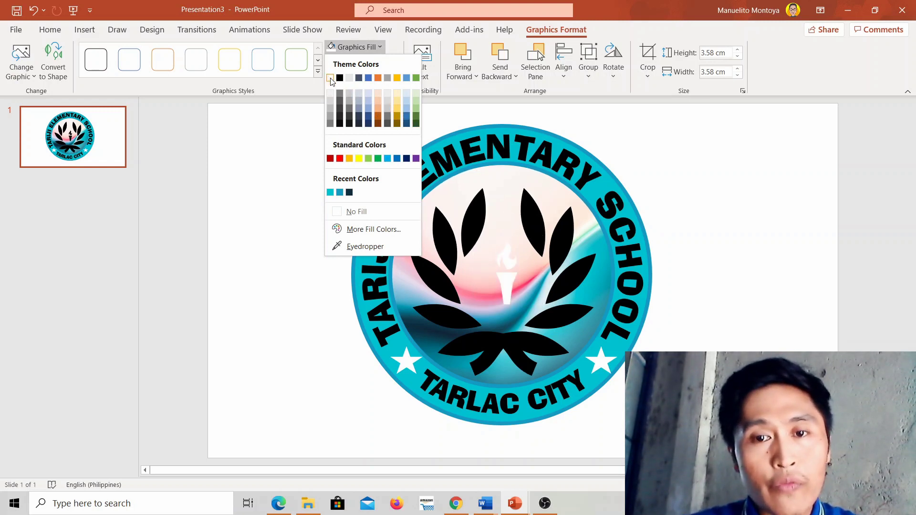
pyautogui.click(416, 119)
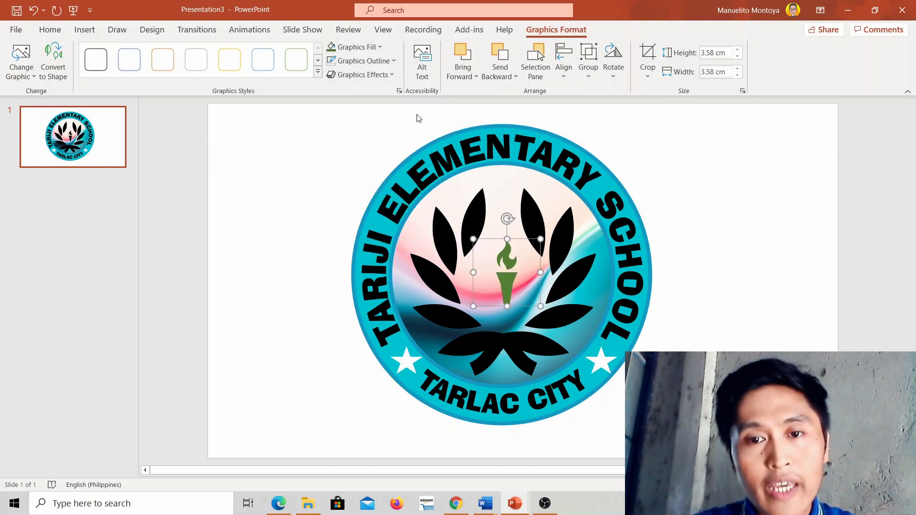
pyautogui.click(373, 48)
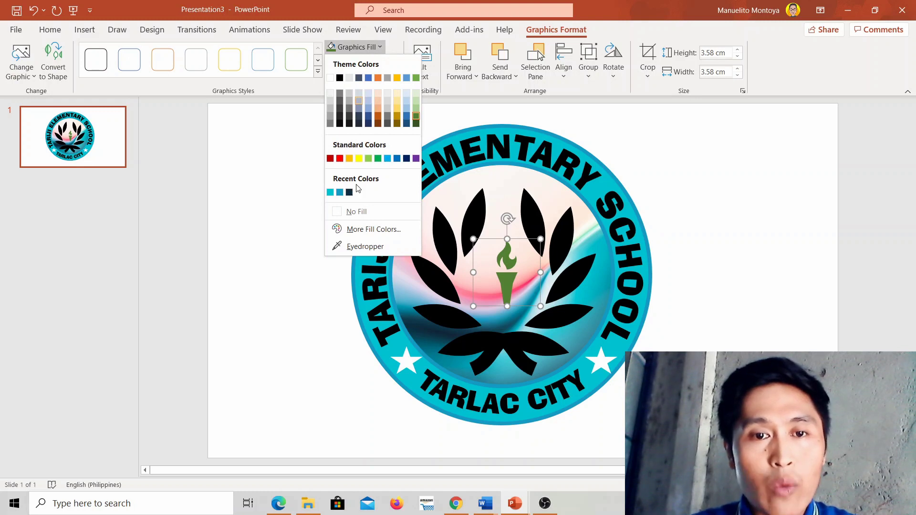
pyautogui.click(365, 246)
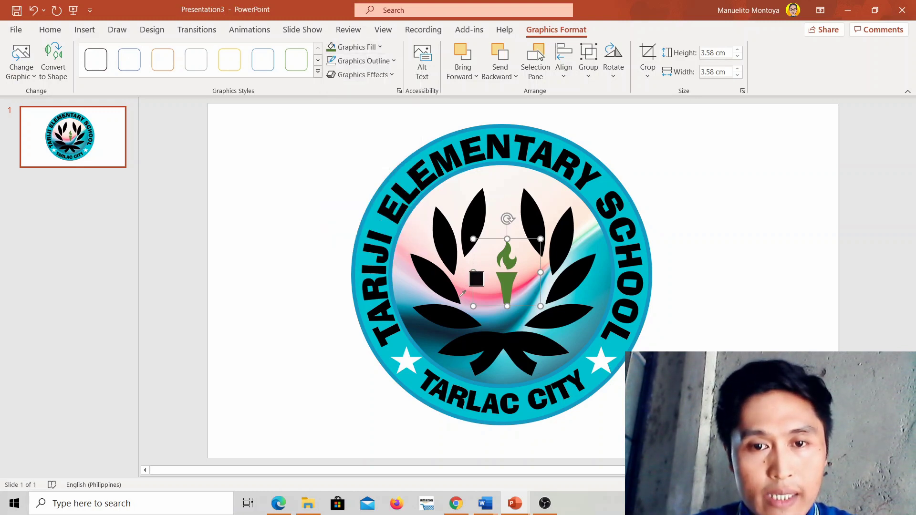
pyautogui.click(522, 284)
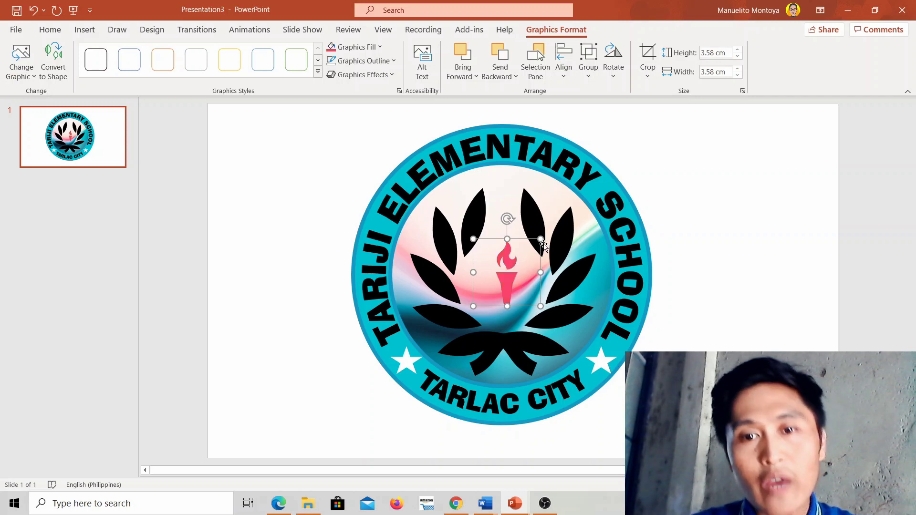
# - Make the wreath graphic pink, then select the inner leaves-and-torch graphic
pyautogui.click(527, 210)
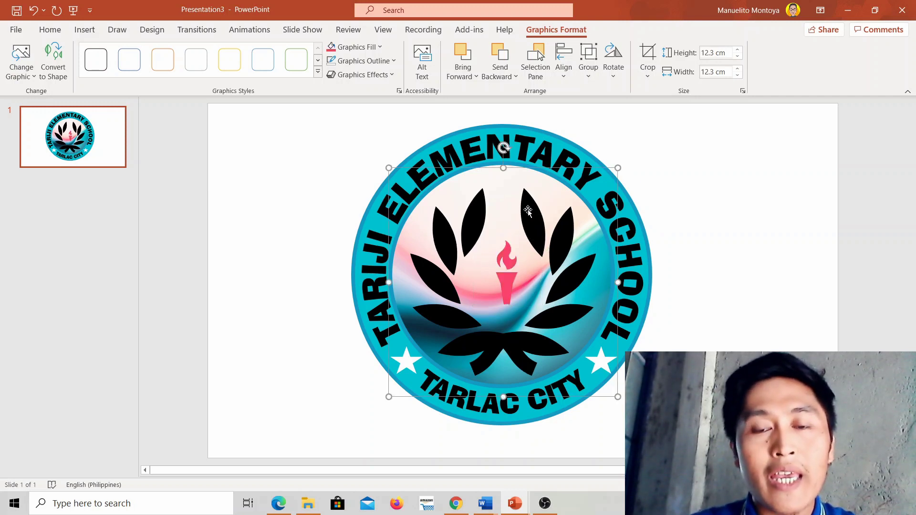
pyautogui.click(331, 47)
pyautogui.click(755, 136)
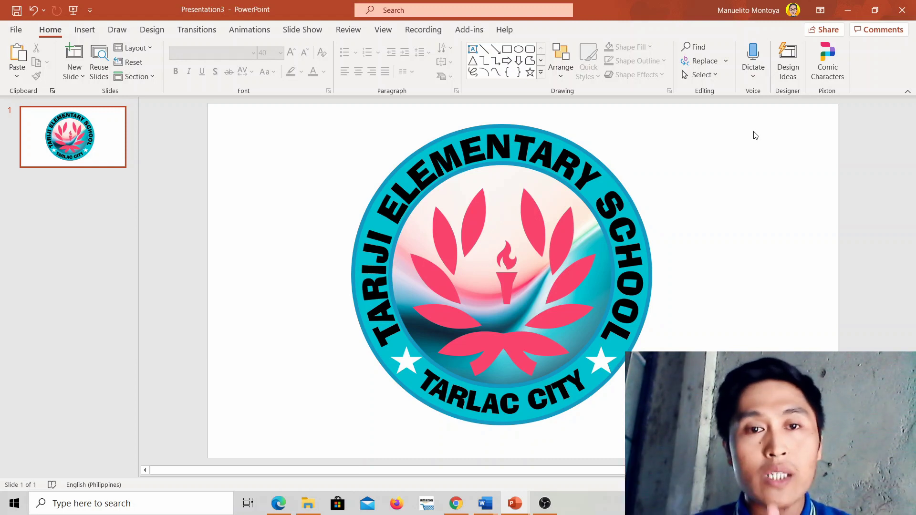
pyautogui.click(549, 248)
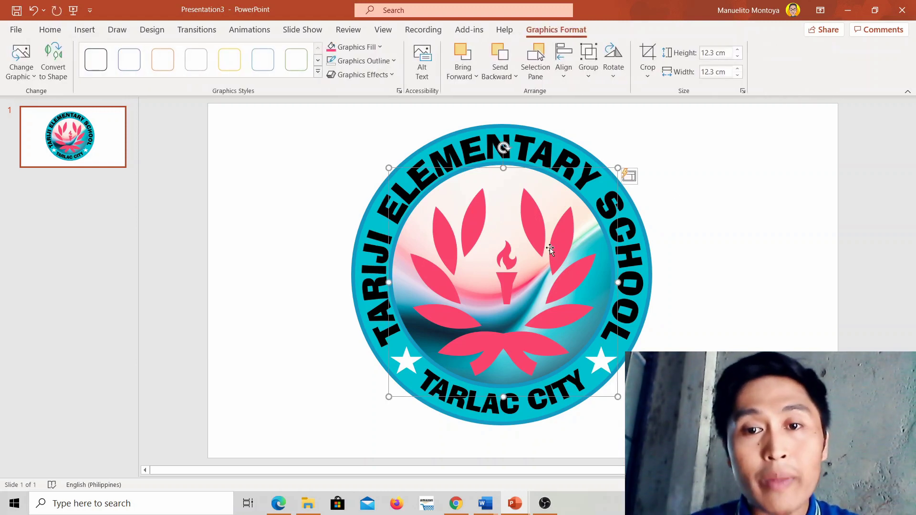
pyautogui.click(512, 269)
# - Delete the leaves-and-torch graphic from the logo centre
pyautogui.press('Delete')
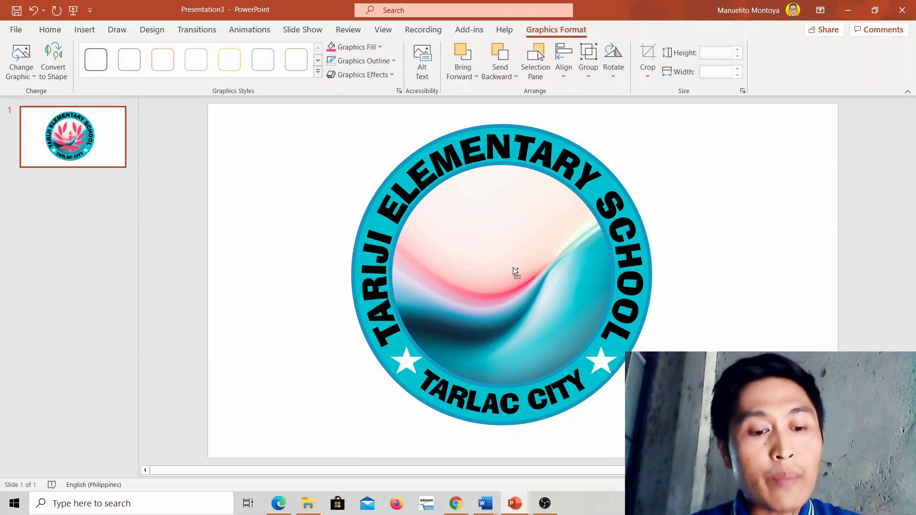
pyautogui.click(87, 35)
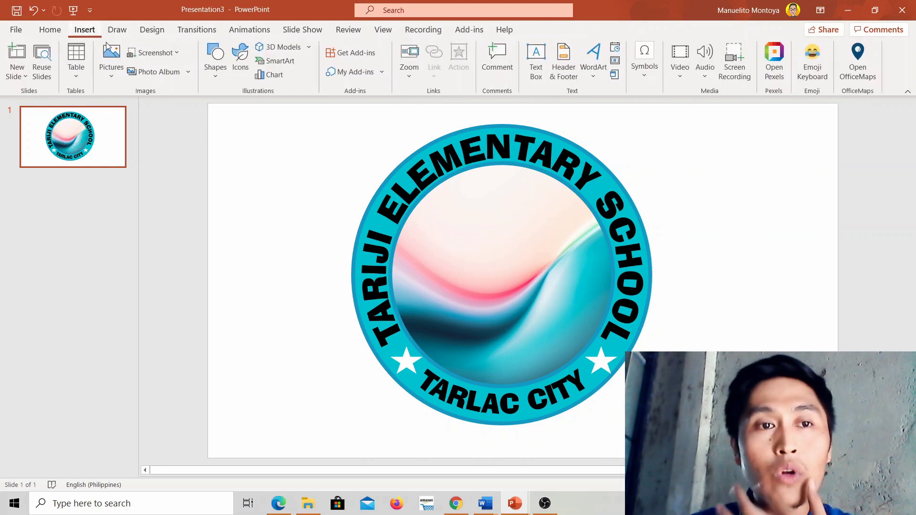
pyautogui.click(213, 79)
pyautogui.click(213, 79)
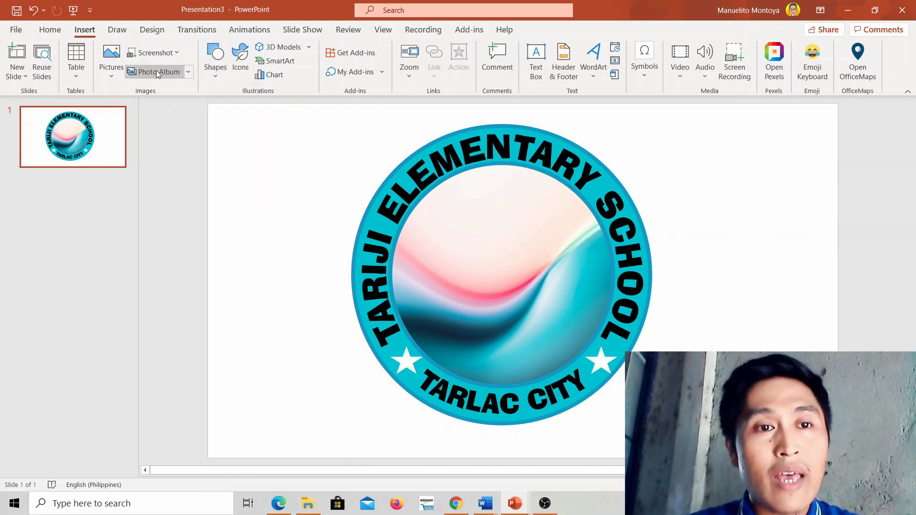
# - Insert the torch, dove and black laurel wreath images from the photoshop activity folder
pyautogui.click(112, 70)
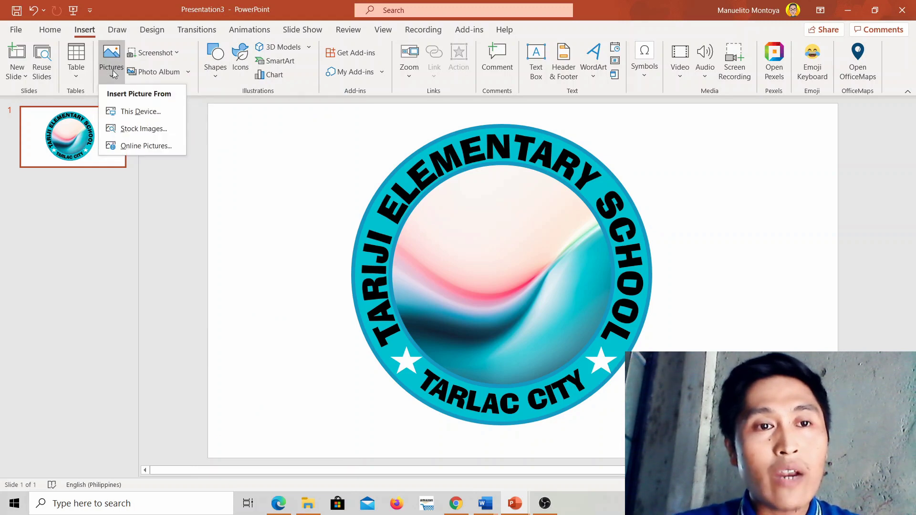
pyautogui.click(137, 112)
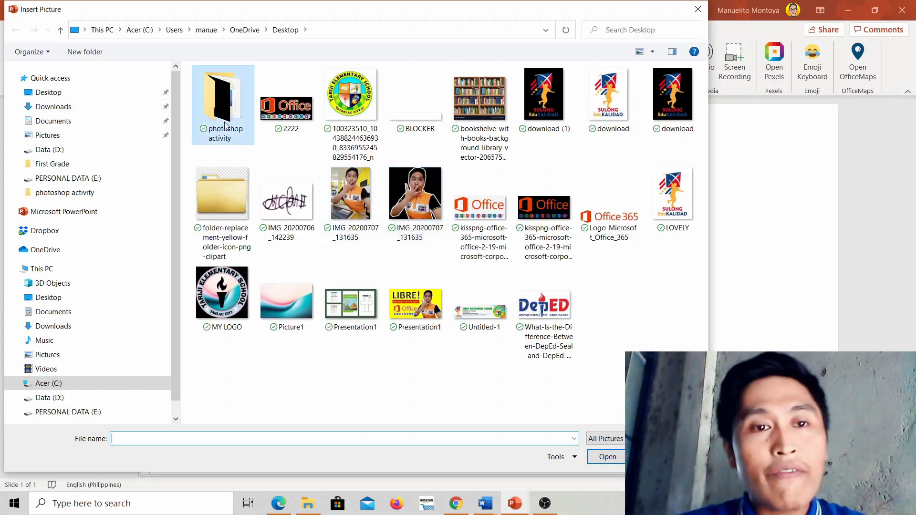
pyautogui.doubleClick(234, 127)
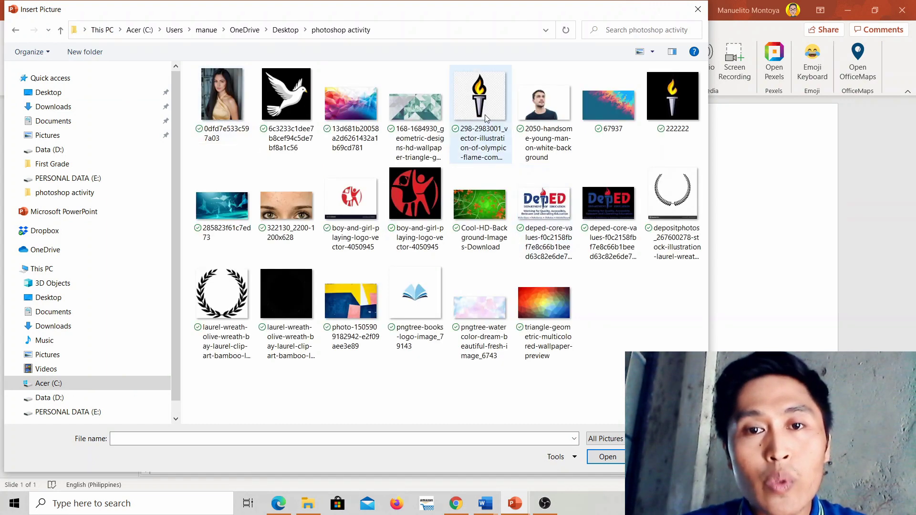
pyautogui.click(700, 113)
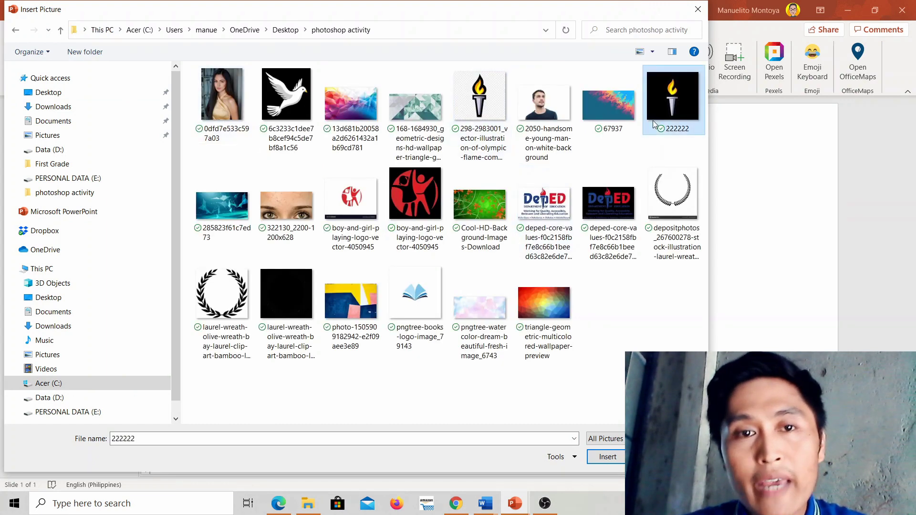
pyautogui.keyDown('ctrl'); pyautogui.click(290, 102); pyautogui.keyUp('ctrl')
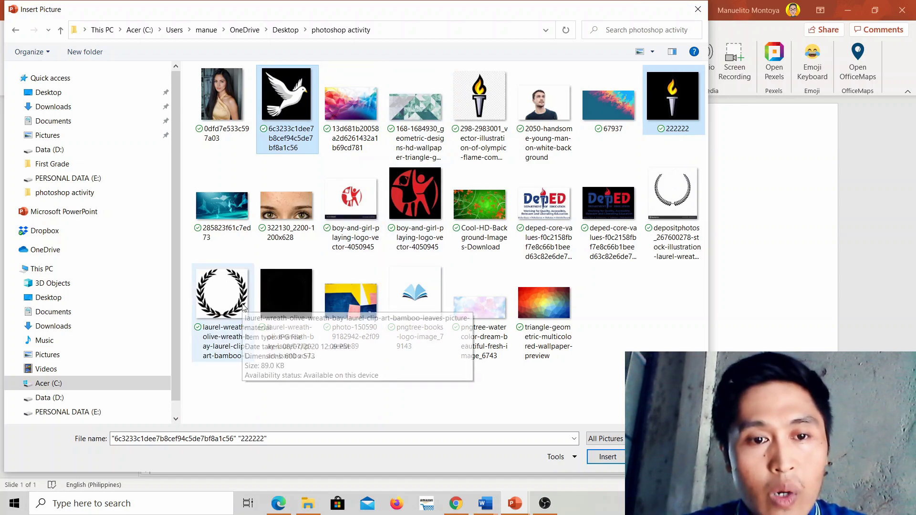
pyautogui.keyDown('ctrl'); pyautogui.click(300, 298); pyautogui.keyUp('ctrl')
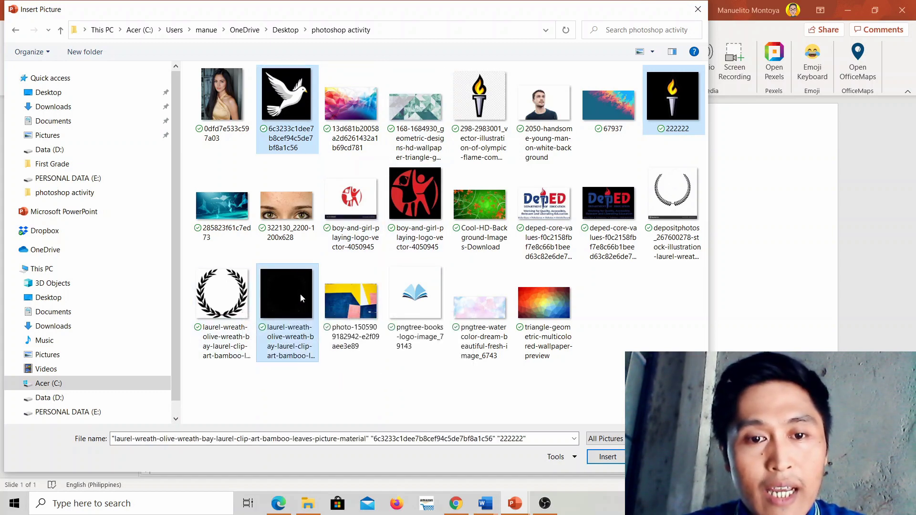
pyautogui.click(608, 456)
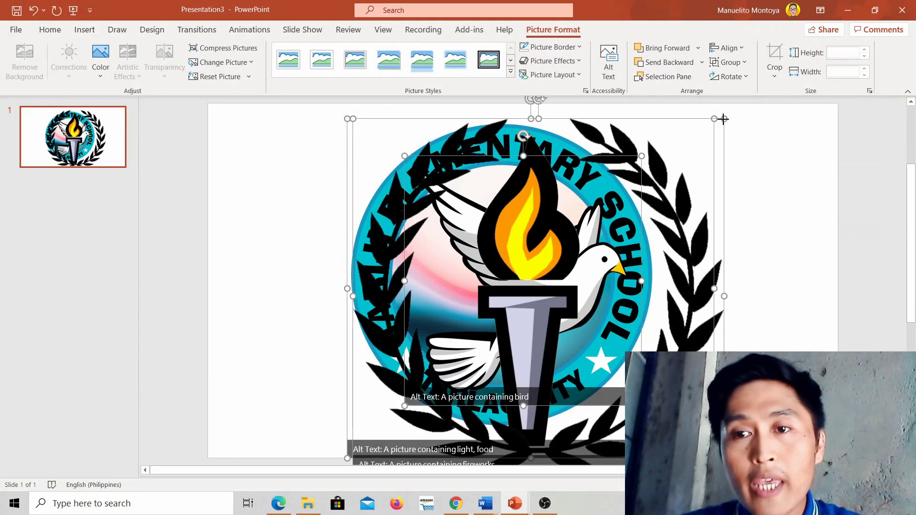
# - Shrink the three inserted pictures together and move them to the slide's top right
pyautogui.moveTo(723, 119); pyautogui.dragTo(567, 265)
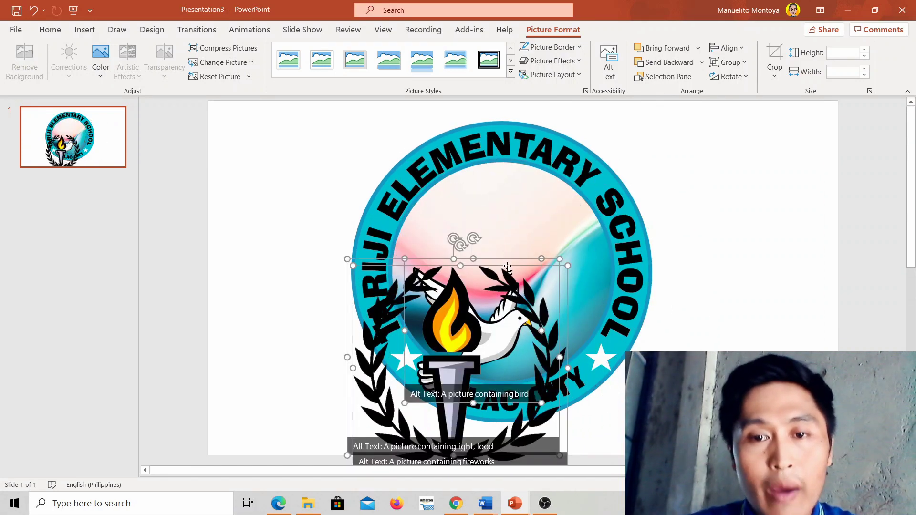
pyautogui.moveTo(507, 268); pyautogui.dragTo(815, 158)
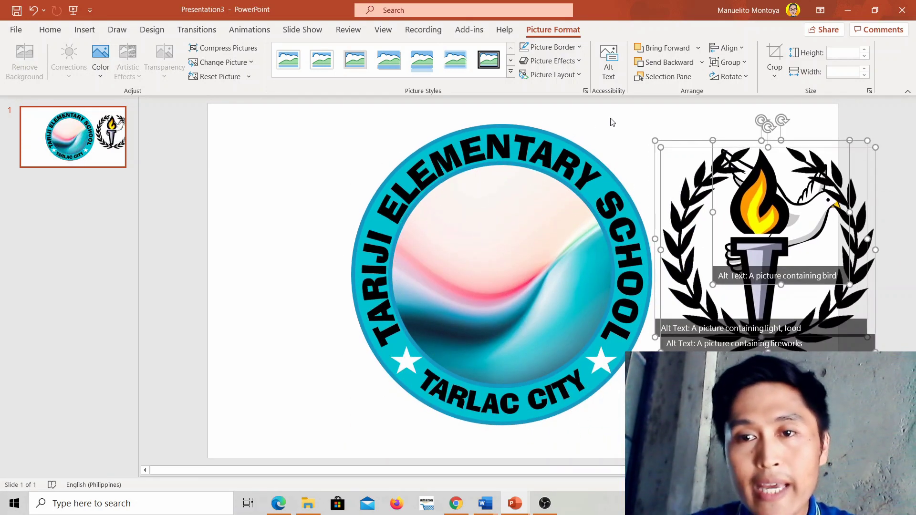
pyautogui.click(612, 122)
# - Move the laurel wreath onto the logo centre, shrink it into the ring and nudge it up-right
pyautogui.click(766, 240)
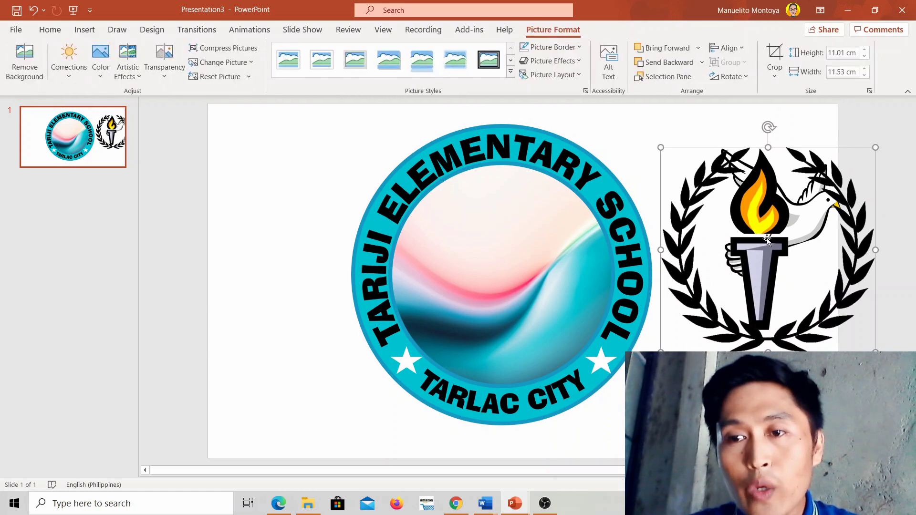
pyautogui.moveTo(767, 240); pyautogui.dragTo(501, 268)
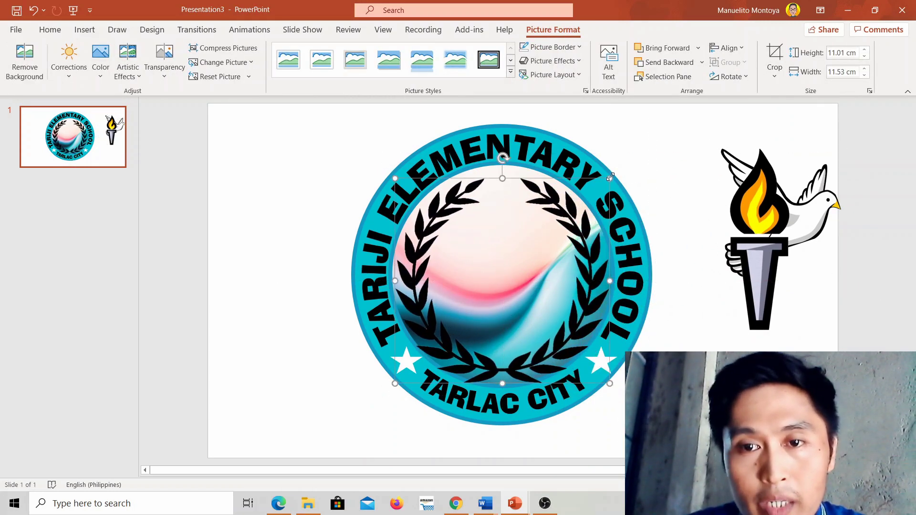
pyautogui.moveTo(610, 177); pyautogui.dragTo(602, 185)
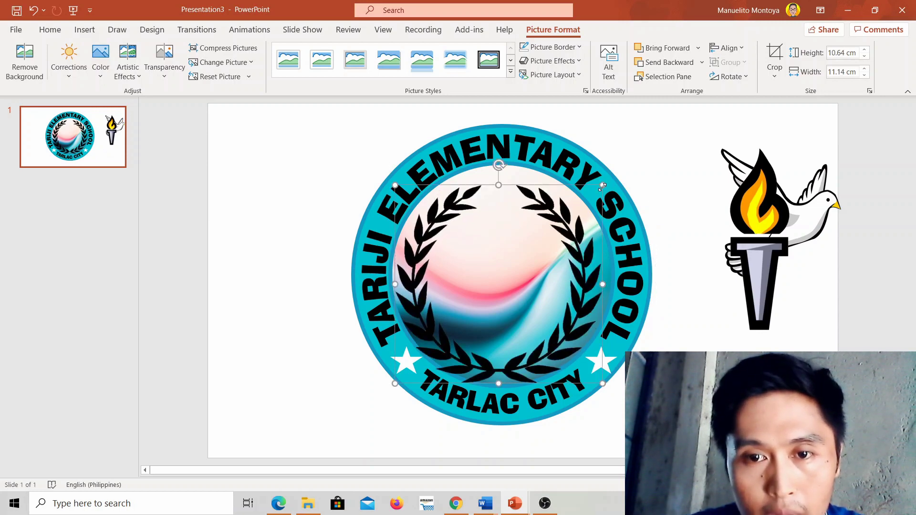
pyautogui.click(302, 158)
pyautogui.click(539, 187)
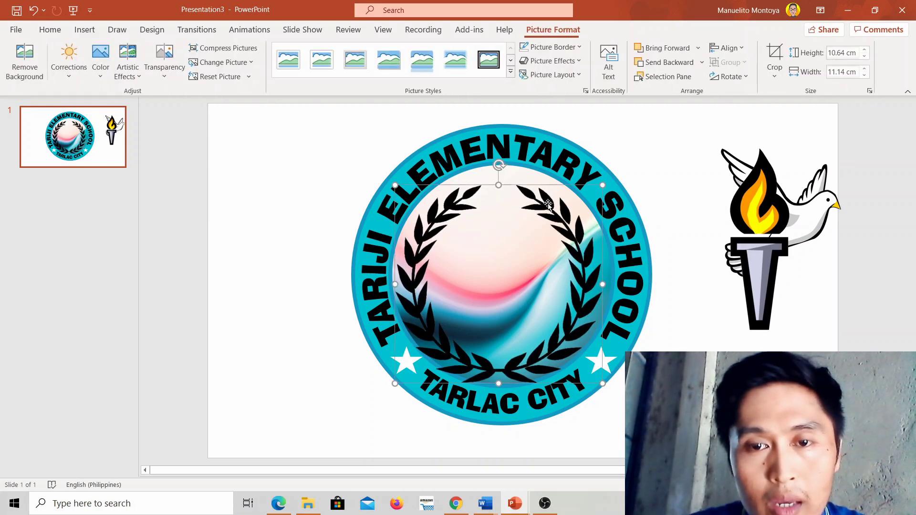
pyautogui.press('Up')
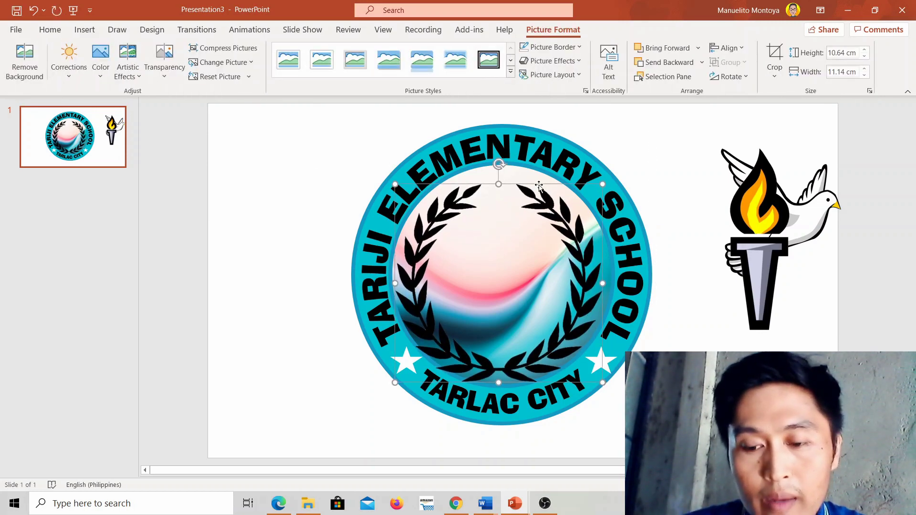
pyautogui.hotkey('ctrl', 'Up')
pyautogui.hotkey('ctrl', 'Up')
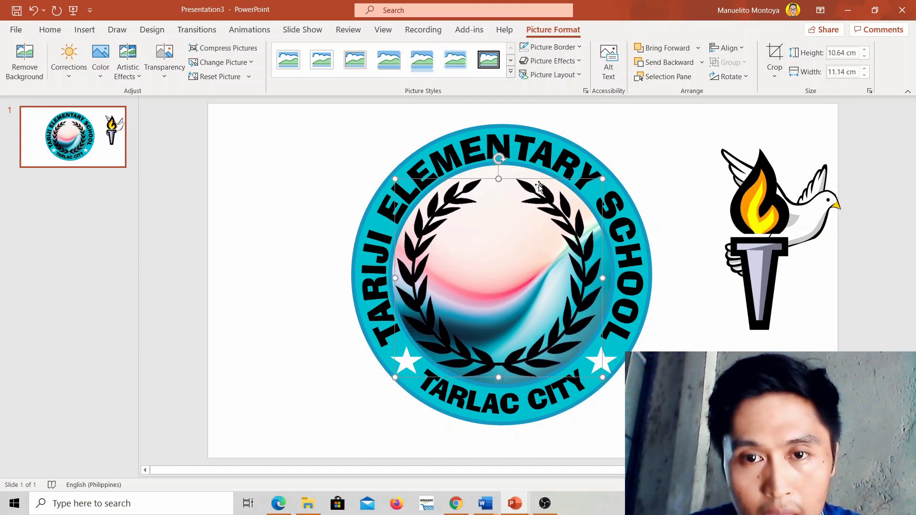
pyautogui.hotkey('ctrl', 'Right')
pyautogui.hotkey('ctrl', 'Right')
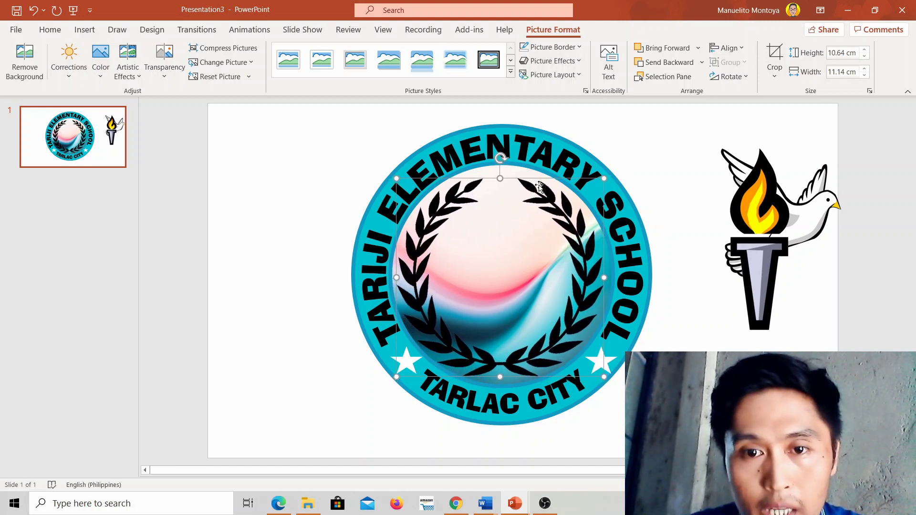
# - Shrink the torch and dove pictures, and place the dove in the wreath's centre
pyautogui.click(822, 187)
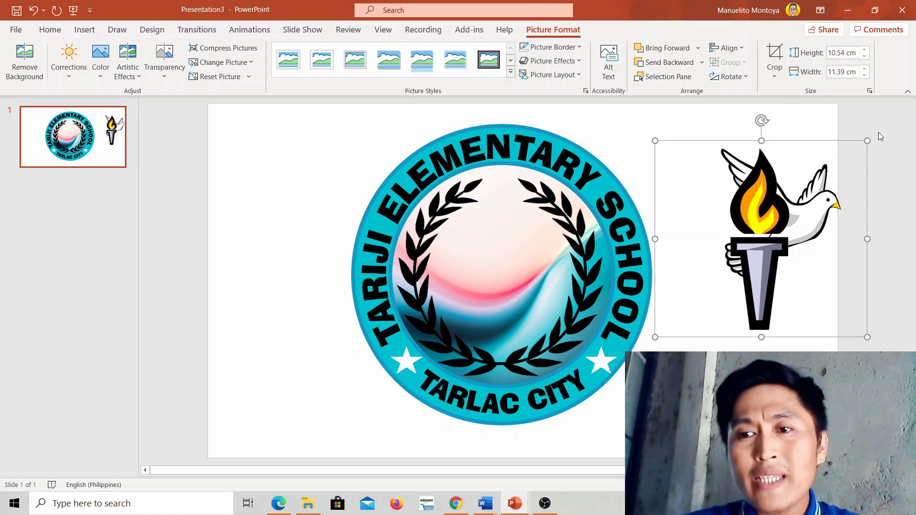
pyautogui.moveTo(868, 142); pyautogui.dragTo(766, 233)
pyautogui.click(788, 203)
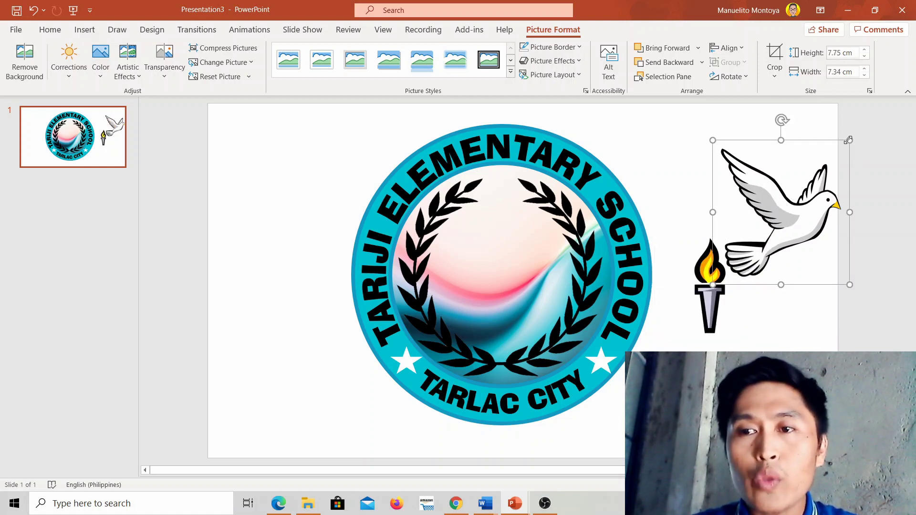
pyautogui.moveTo(847, 139); pyautogui.dragTo(791, 199)
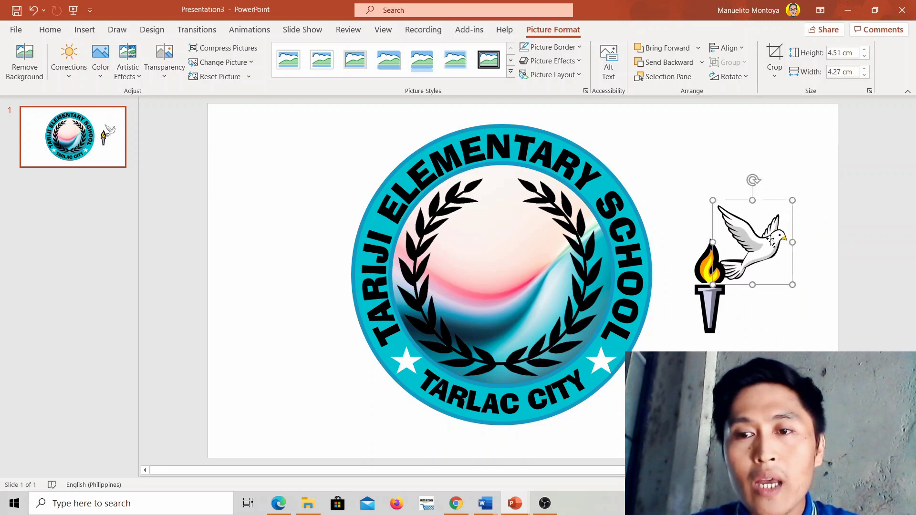
pyautogui.moveTo(772, 243); pyautogui.dragTo(521, 262)
pyautogui.moveTo(536, 220); pyautogui.dragTo(544, 218)
pyautogui.moveTo(534, 251); pyautogui.dragTo(537, 255)
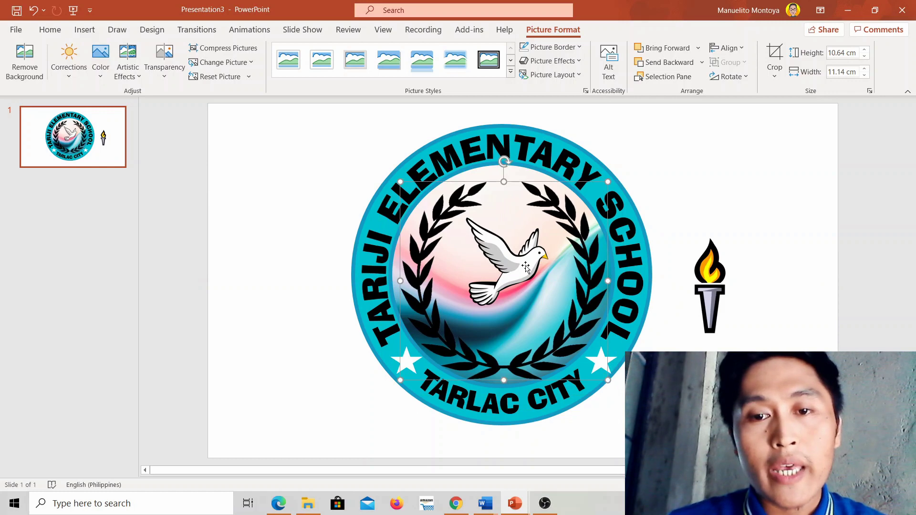
pyautogui.click(782, 184)
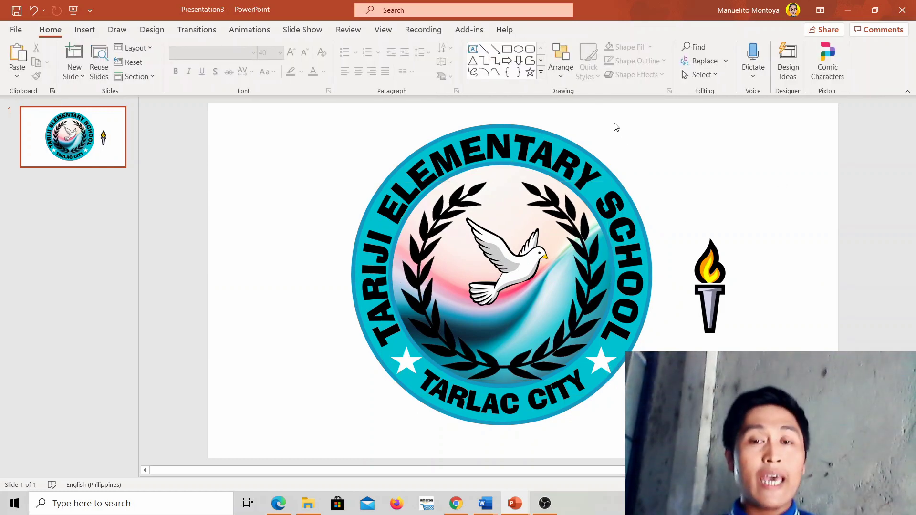
# - Change the stacking order of TextBox 8 in the Selection Pane
pyautogui.click(562, 75)
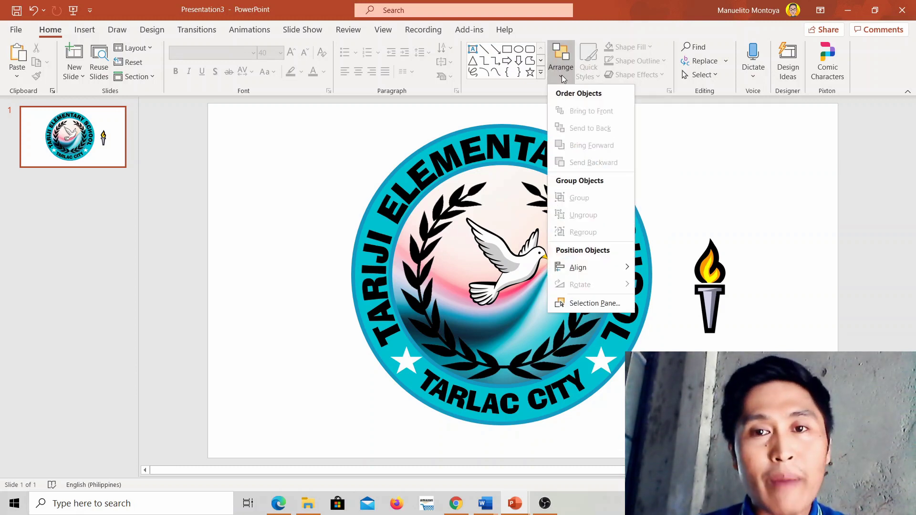
pyautogui.click(580, 303)
pyautogui.click(460, 177)
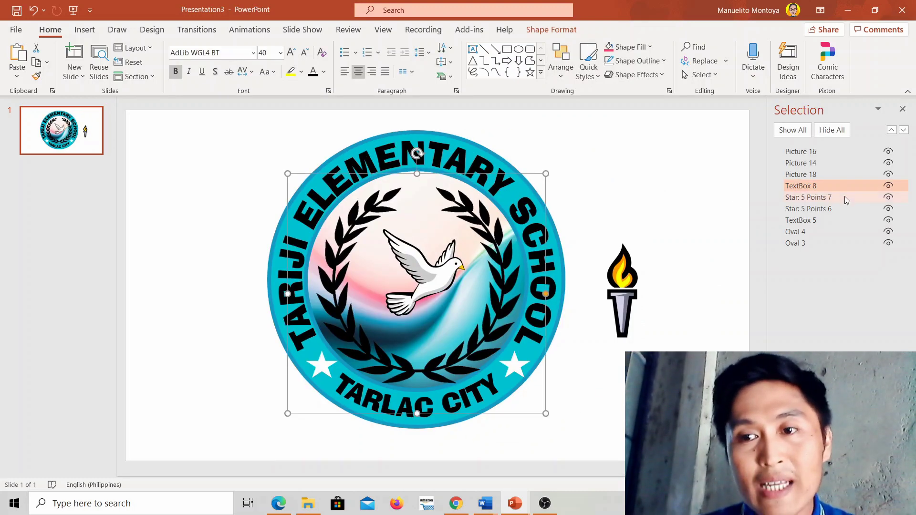
pyautogui.moveTo(833, 186)
pyautogui.mouseDown()
pyautogui.moveTo(835, 206)
pyautogui.moveTo(834, 187)
pyautogui.mouseUp()
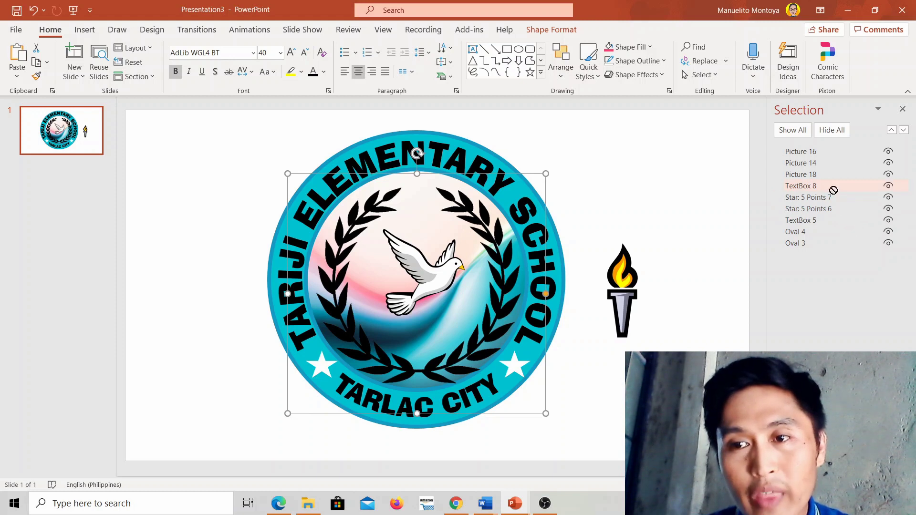
pyautogui.click(639, 189)
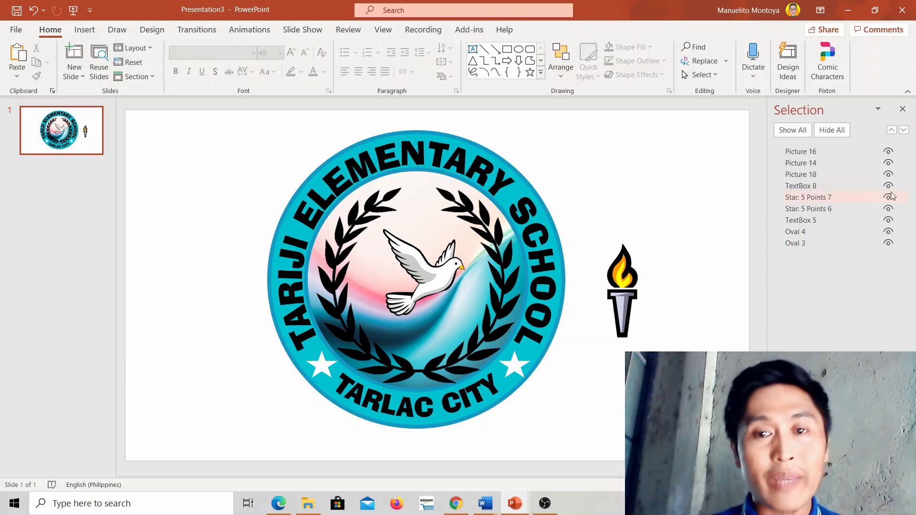
# - With the torch picture selected, close the Selection pane
pyautogui.click(824, 150)
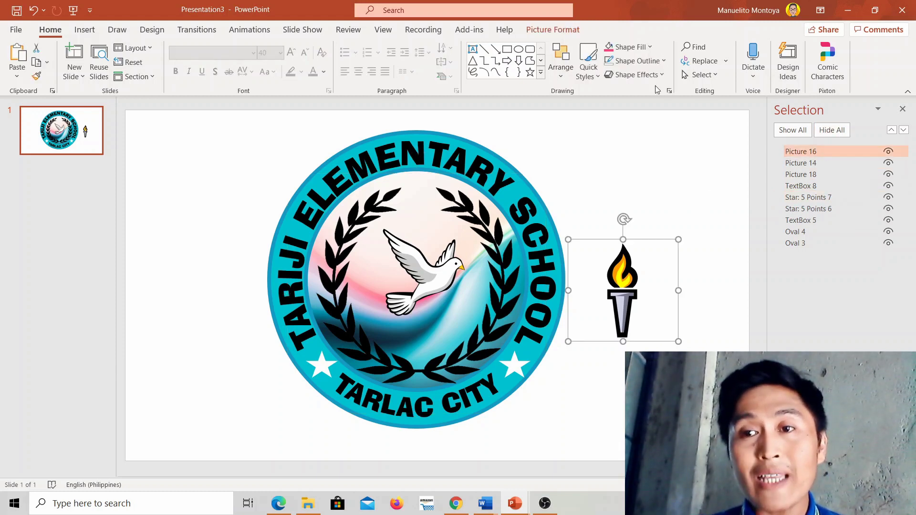
pyautogui.click(561, 67)
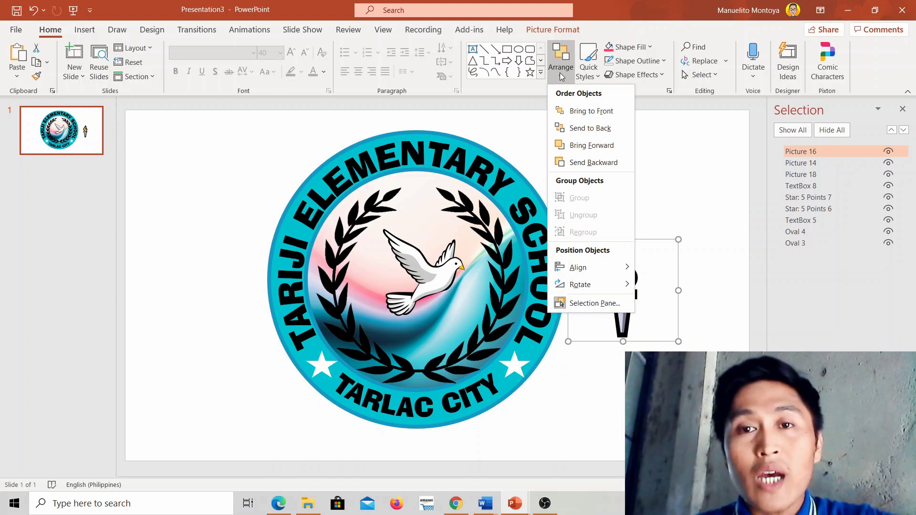
pyautogui.click(591, 303)
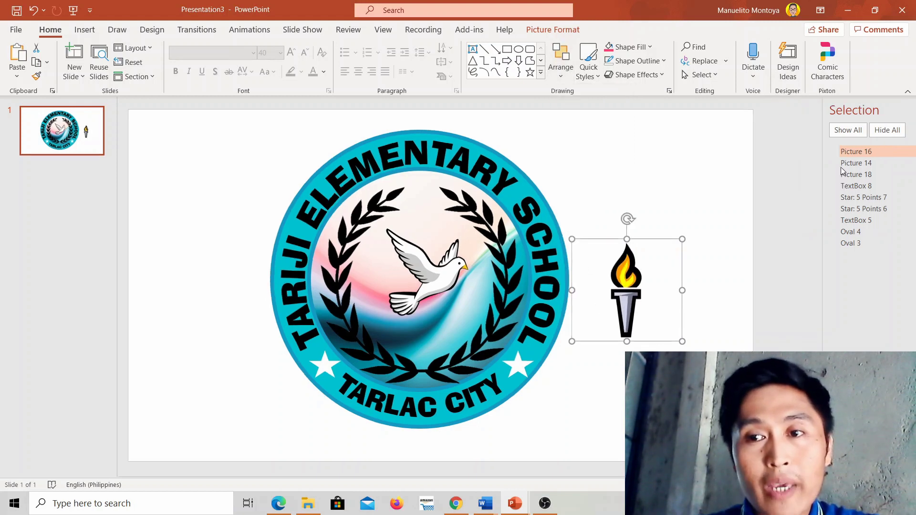
pyautogui.click(901, 109)
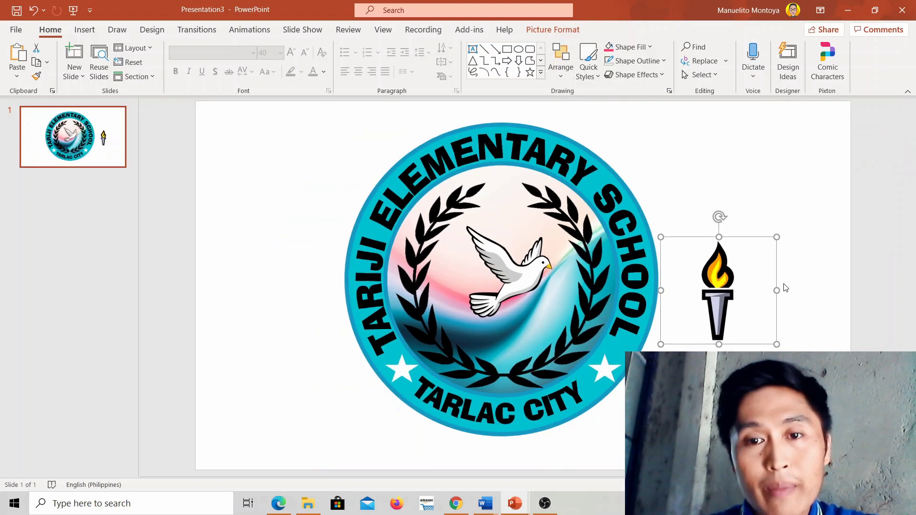
# - Delete the dove, then move and enlarge the torch so it sits centred in the wreath
pyautogui.click(536, 269)
pyautogui.press('Delete')
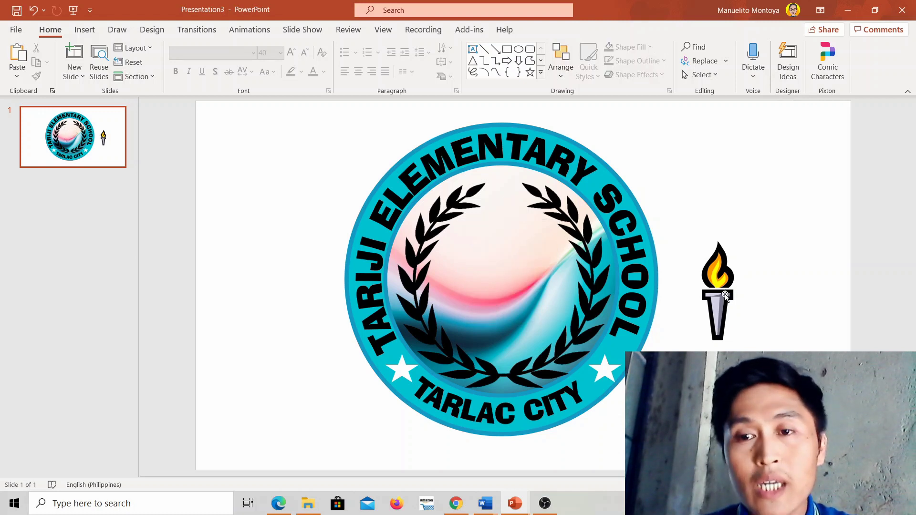
pyautogui.moveTo(727, 289); pyautogui.dragTo(510, 283)
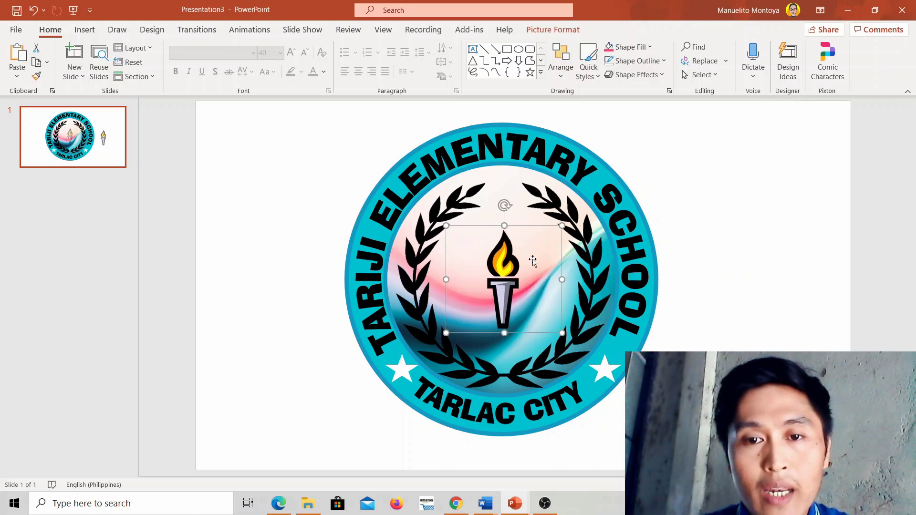
pyautogui.moveTo(559, 225); pyautogui.dragTo(573, 213)
pyautogui.moveTo(513, 255); pyautogui.dragTo(509, 255)
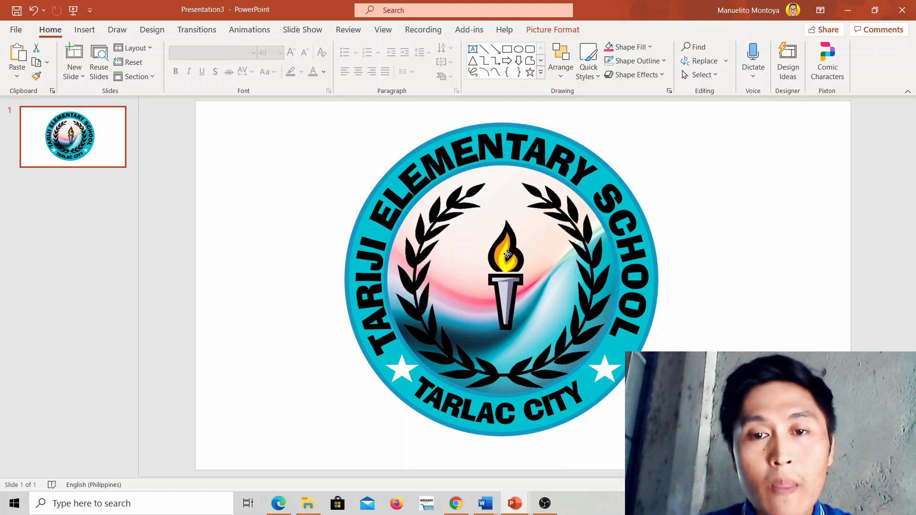
pyautogui.click(736, 203)
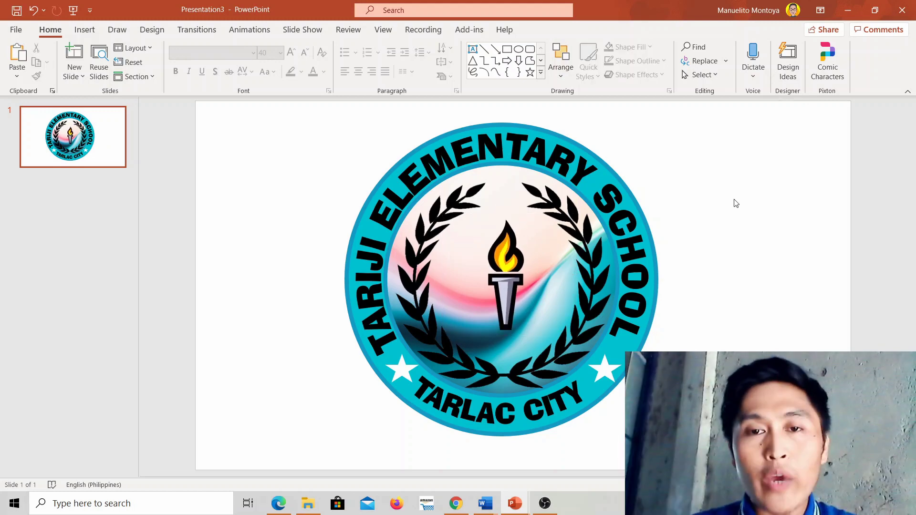
pyautogui.hotkey('ctrl', 'a')
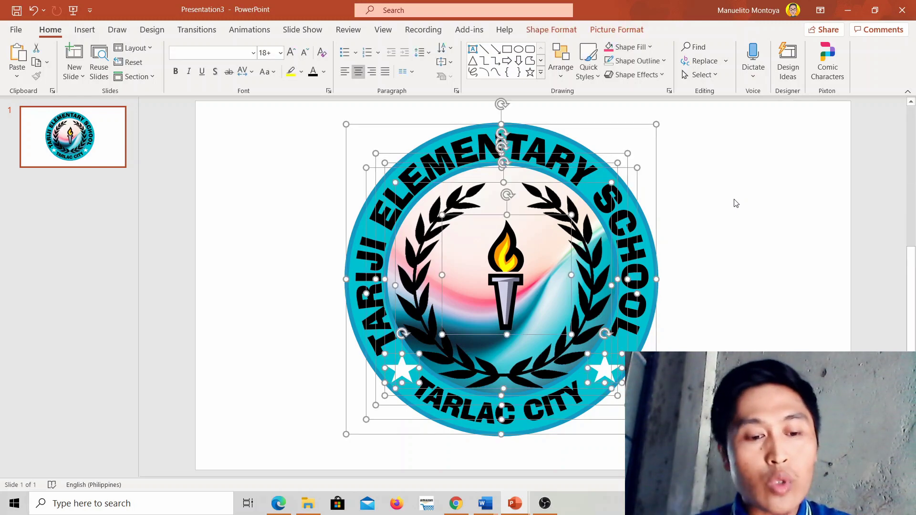
# - Save the selected logo with Save as Picture to the Desktop as PNG 'MY FIRST LOGO'
pyautogui.rightClick(603, 125)
pyautogui.click(650, 280)
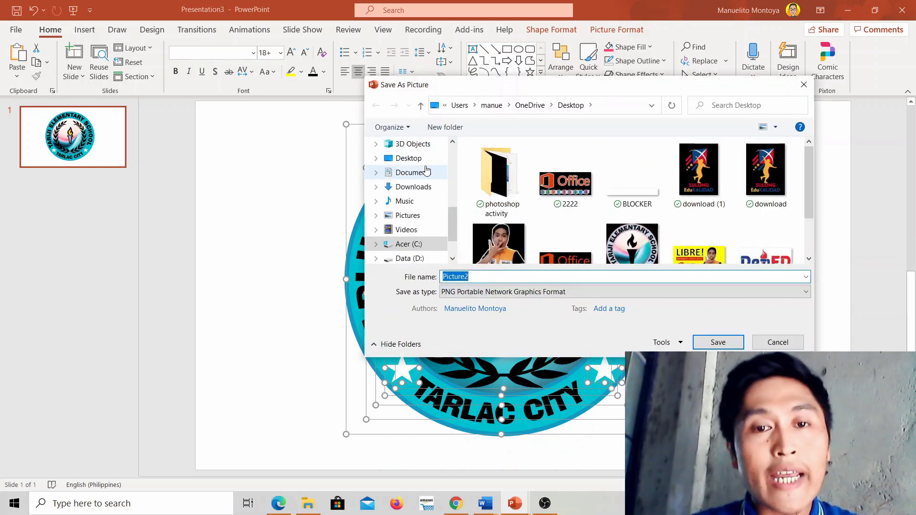
pyautogui.click(423, 160)
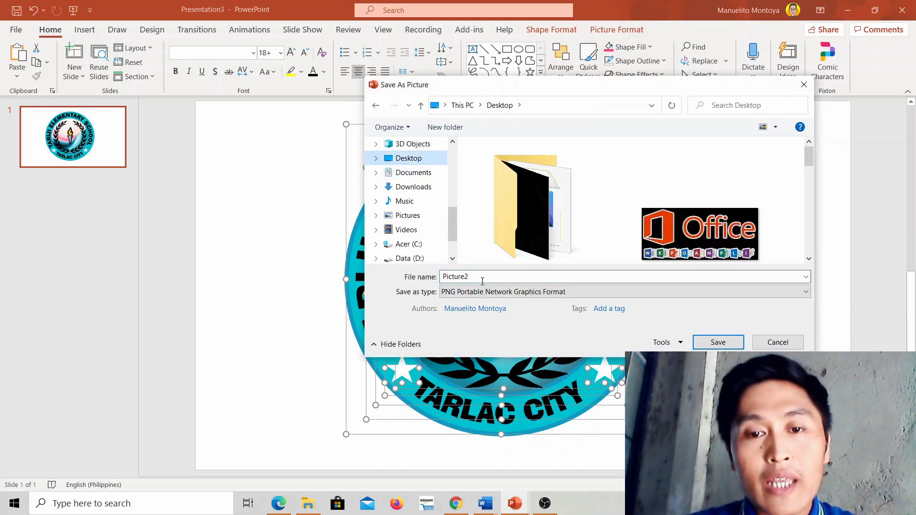
pyautogui.press('BackSpace')
pyautogui.write('MY FIRST LOGO')
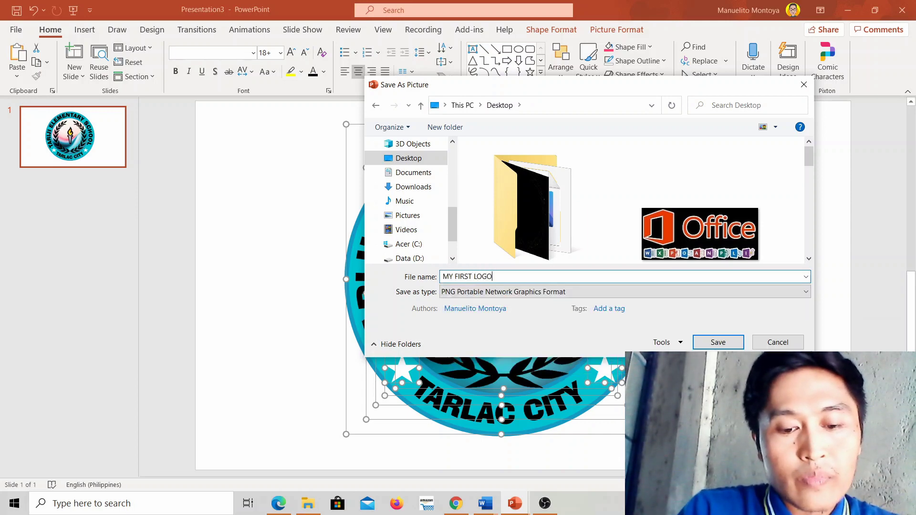
pyautogui.click(713, 343)
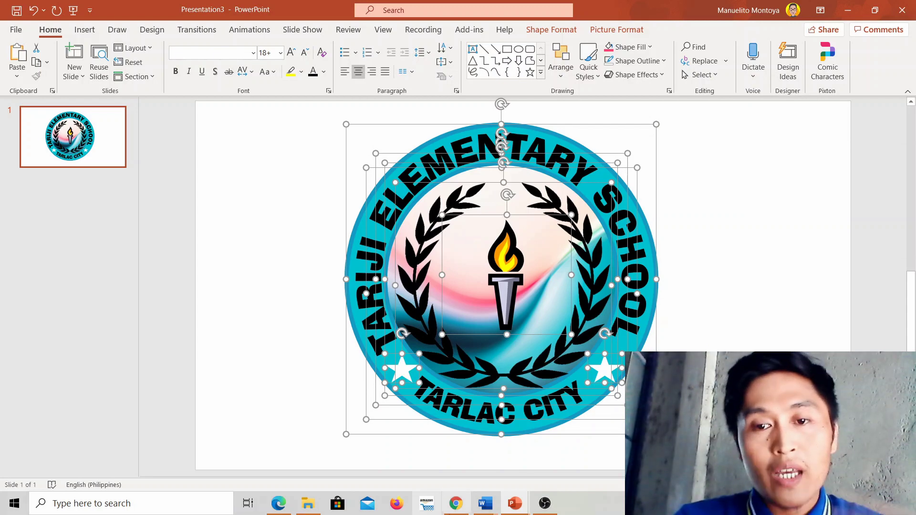
# - In Word's Document2, delete the old logo from the page
pyautogui.moveTo(484, 508)
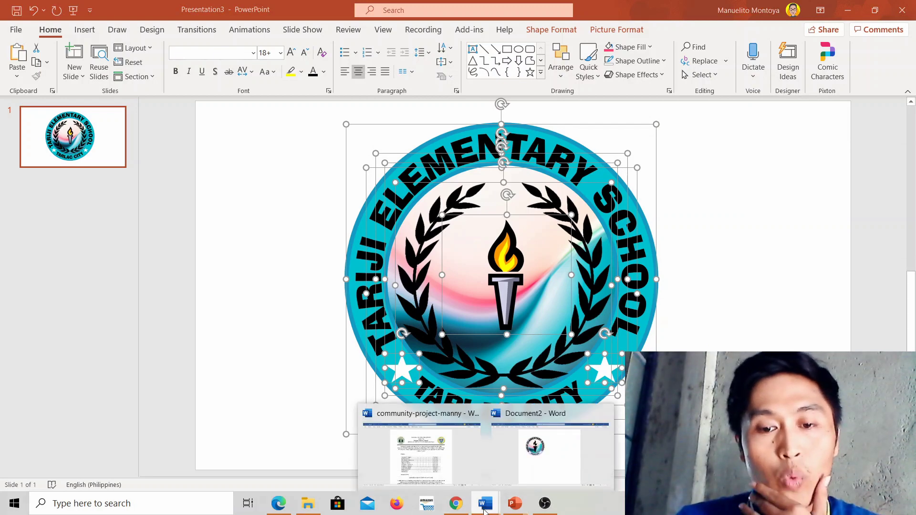
pyautogui.click(531, 469)
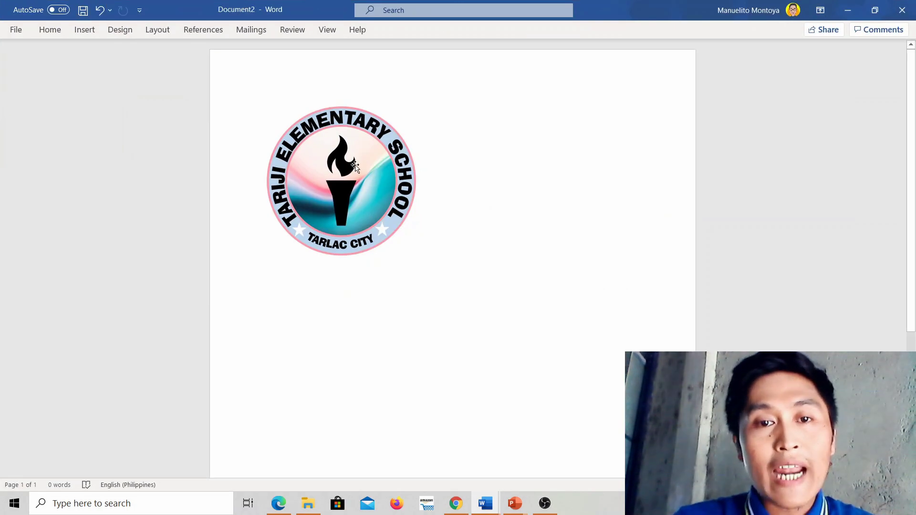
pyautogui.click(355, 166)
pyautogui.press('Delete')
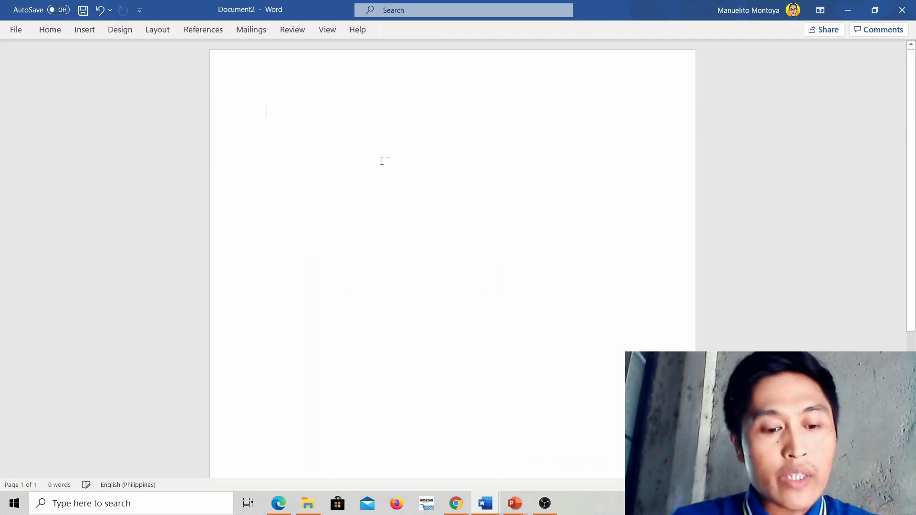
# - Insert the MY FIRST LOGO picture from this device and shrink it to about half width
pyautogui.click(84, 30)
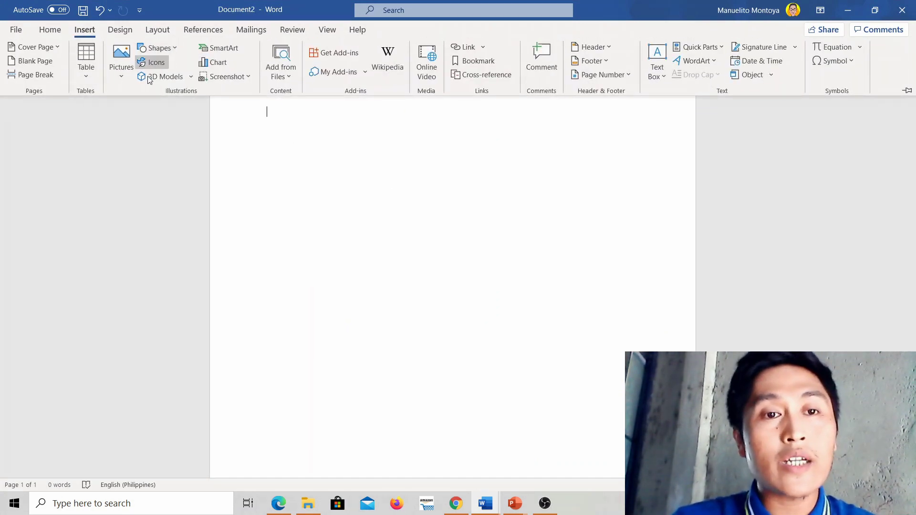
pyautogui.click(127, 79)
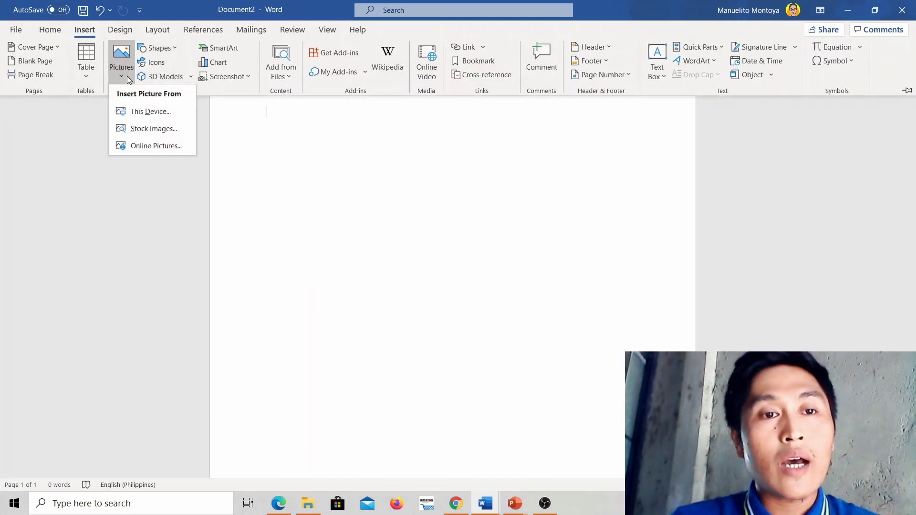
pyautogui.click(150, 112)
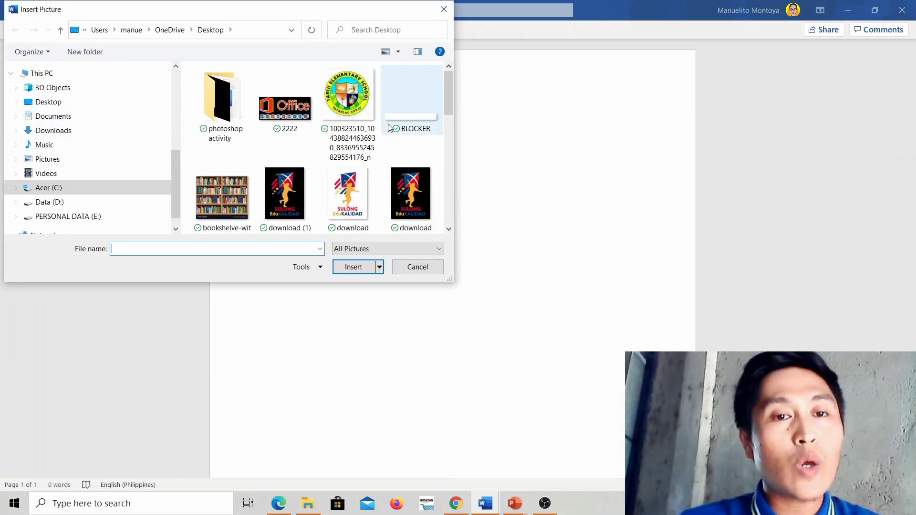
pyautogui.moveTo(450, 103); pyautogui.dragTo(449, 198)
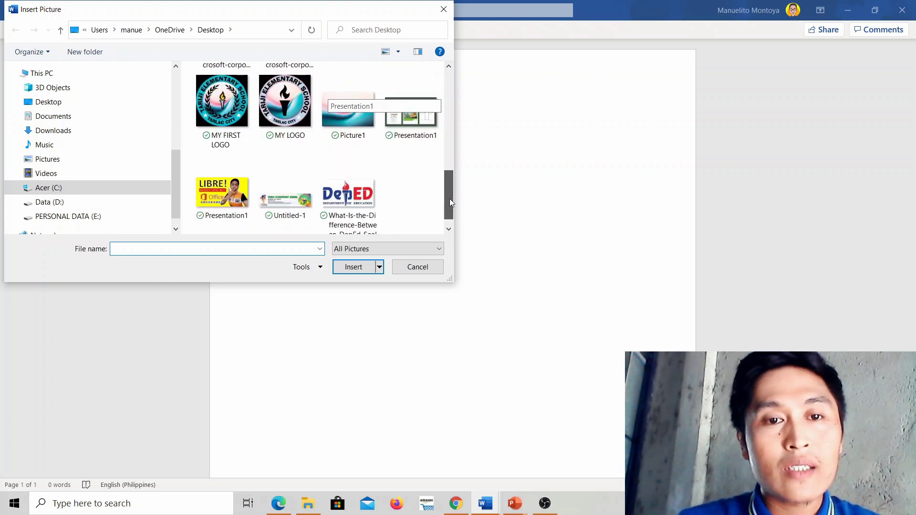
pyautogui.click(262, 115)
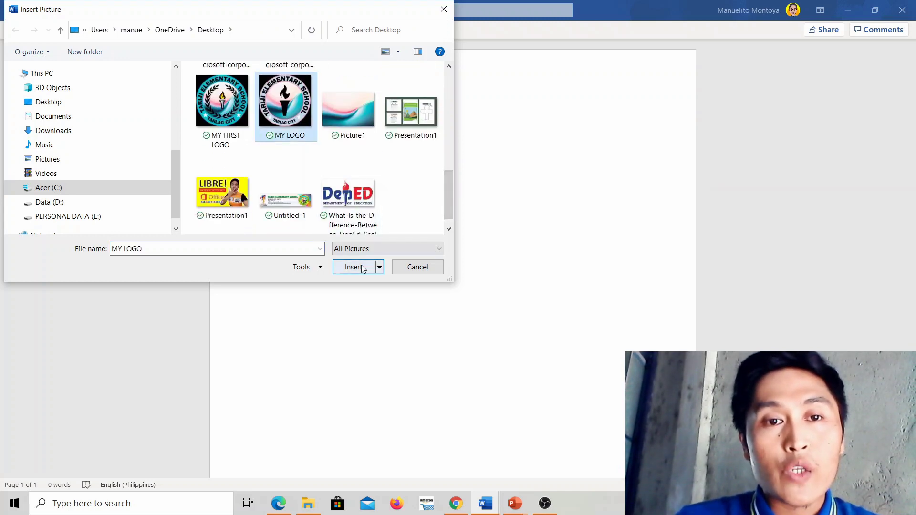
pyautogui.click(225, 120)
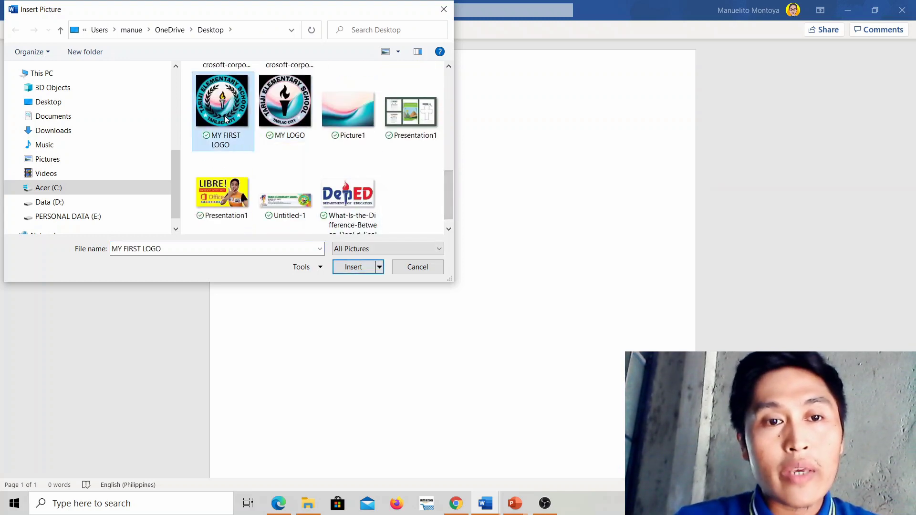
pyautogui.click(353, 267)
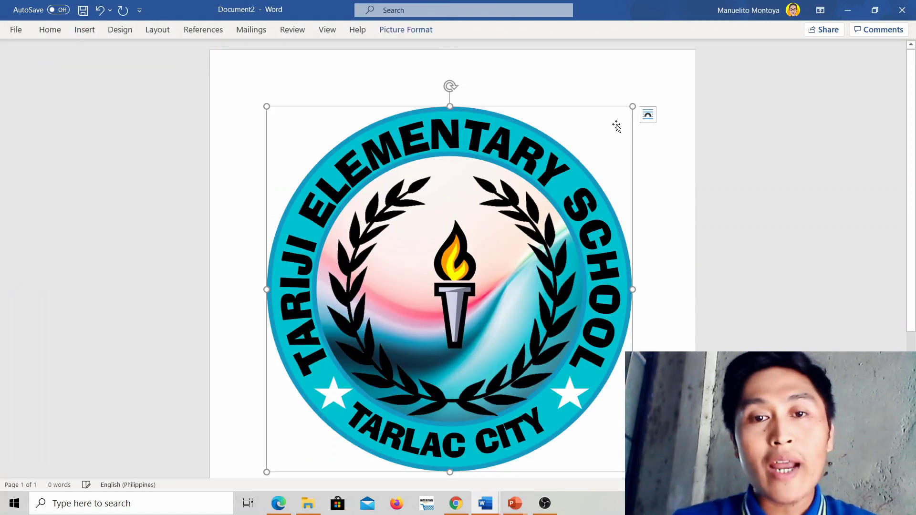
pyautogui.moveTo(632, 106); pyautogui.dragTo(473, 106)
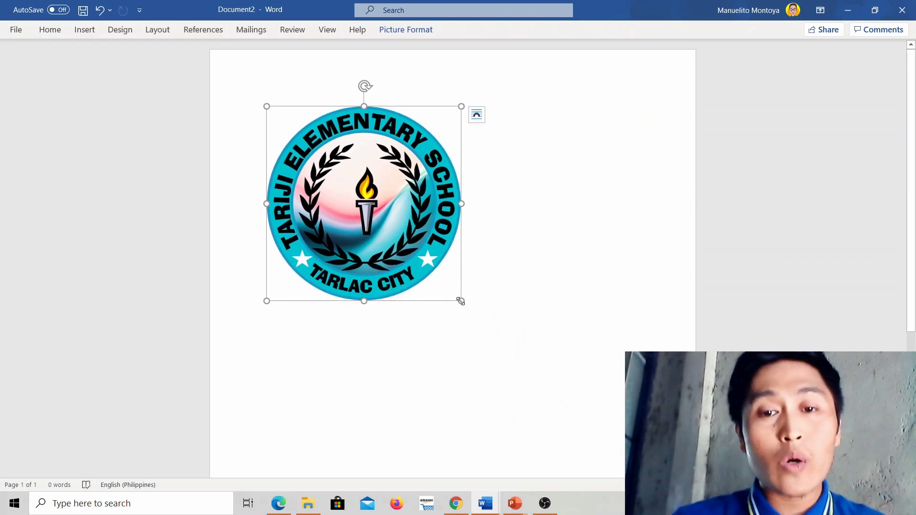
pyautogui.moveTo(460, 301); pyautogui.dragTo(455, 295)
# - Switch to the 'logo samples' presentation and browse its sample logo slides with the arrow keys
pyautogui.moveTo(515, 504)
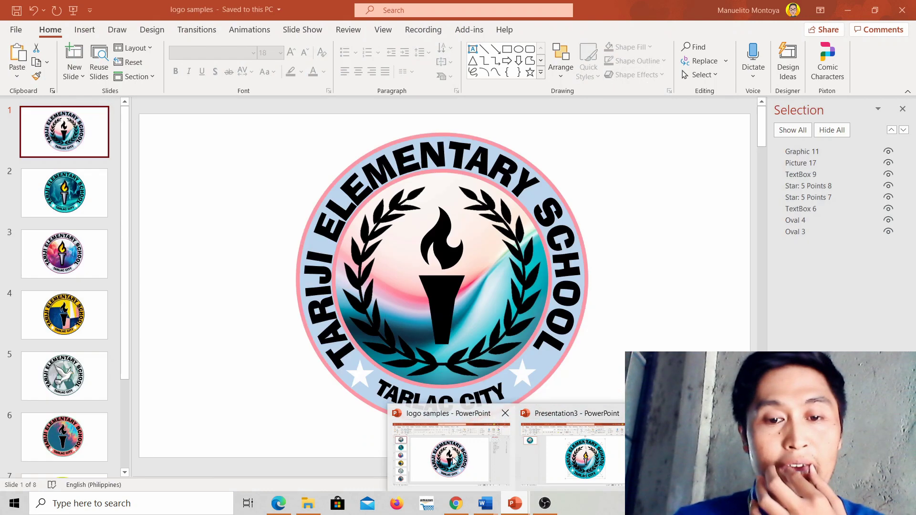
pyautogui.click(470, 465)
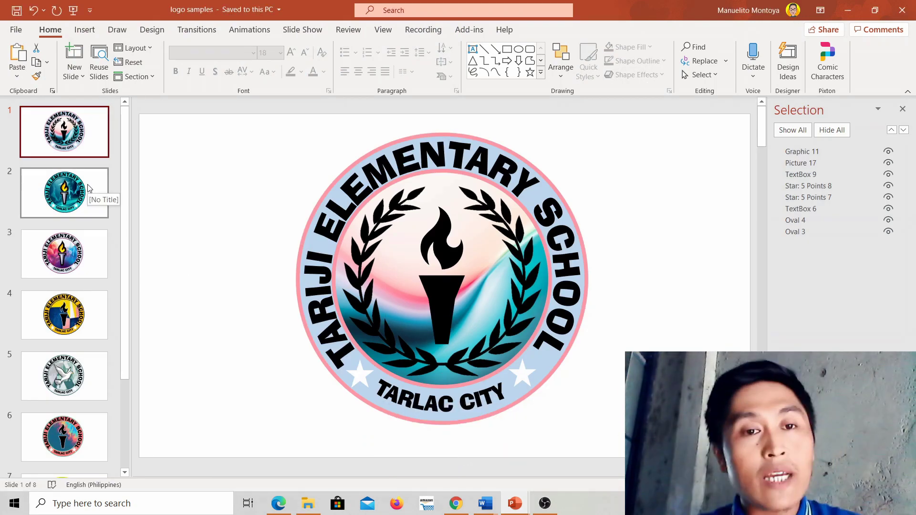
pyautogui.click(88, 197)
pyautogui.press('Down')
pyautogui.press('Down')
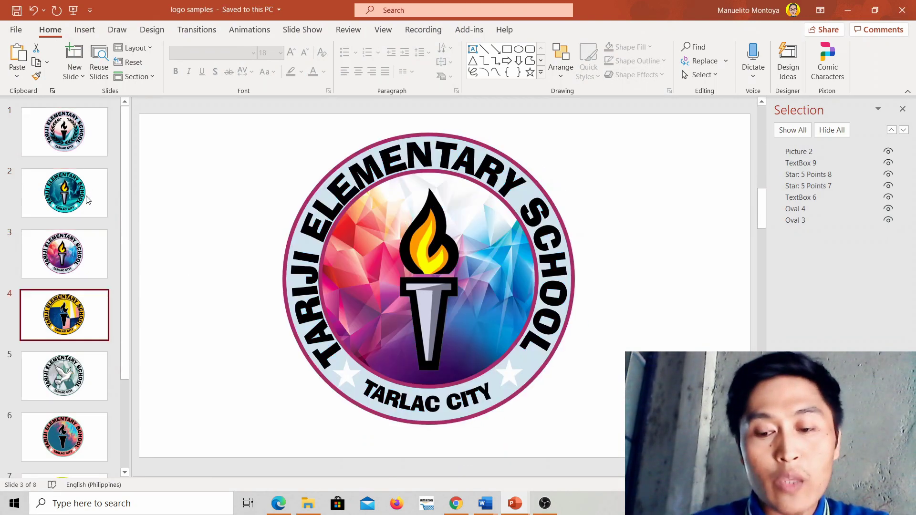
pyautogui.press('Down')
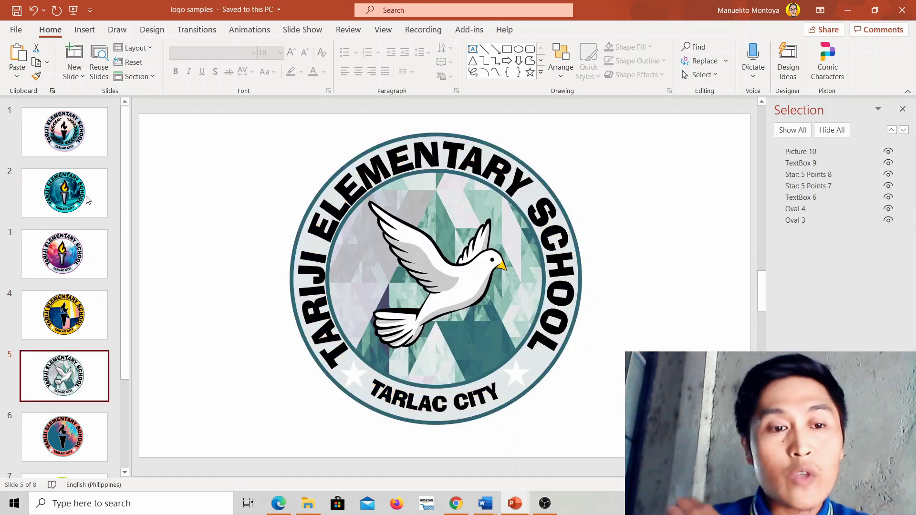
pyautogui.press('Down')
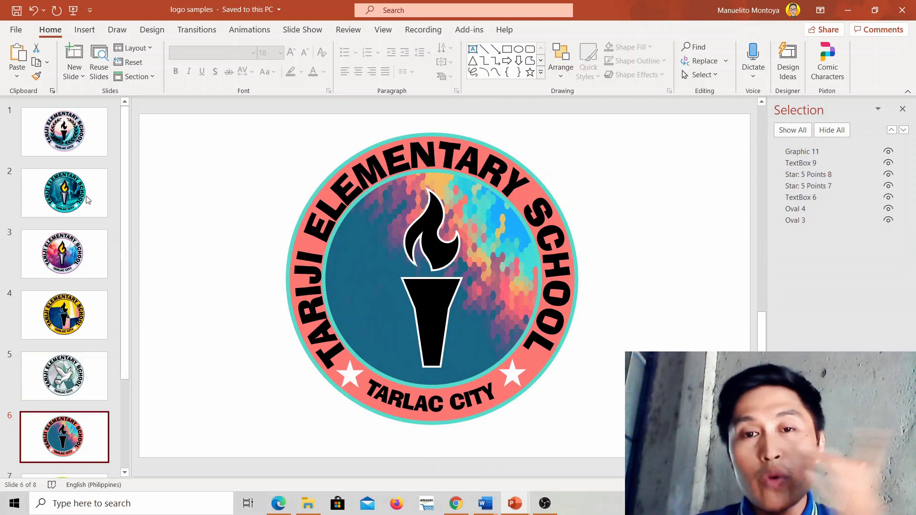
pyautogui.press('Down')
pyautogui.press('Down')
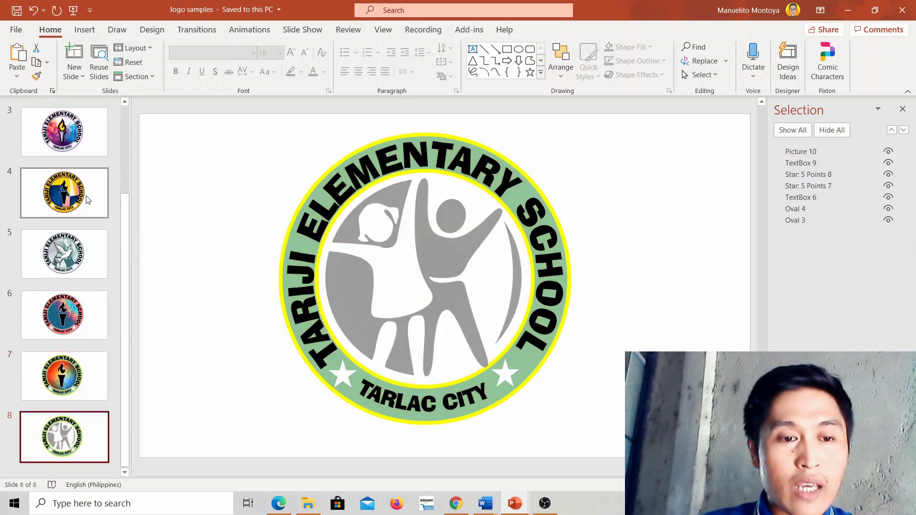
pyautogui.press('Up')
pyautogui.press('Up')
pyautogui.press('Up')
pyautogui.press('Up')
pyautogui.press('Up')
pyautogui.press('Up')
pyautogui.press('Up')
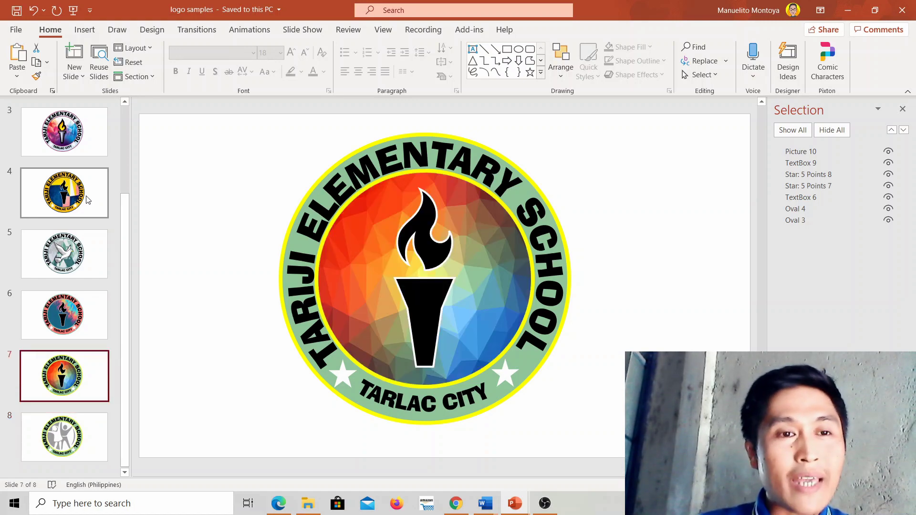